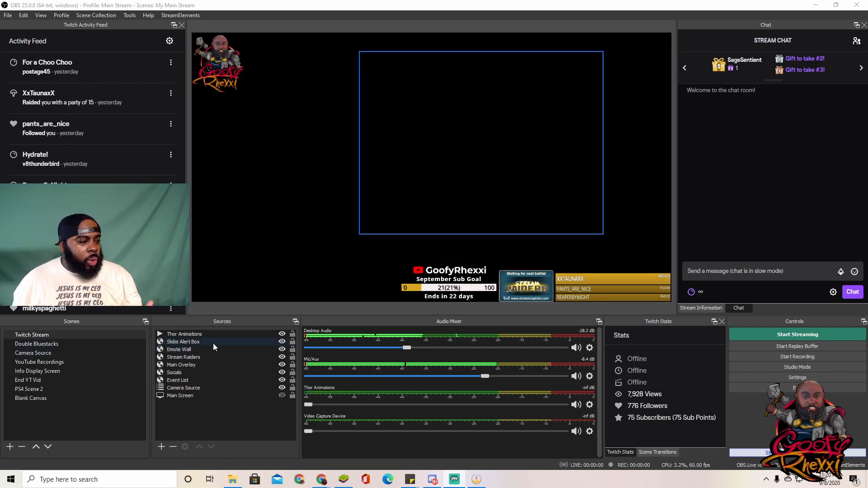
- Examine each source of the Twitch Stream scene from Thor Animations to Main Screen, briefly showing and hiding the Main Screen capture
{"action": "left_click", "coordinate": [88, 335]}
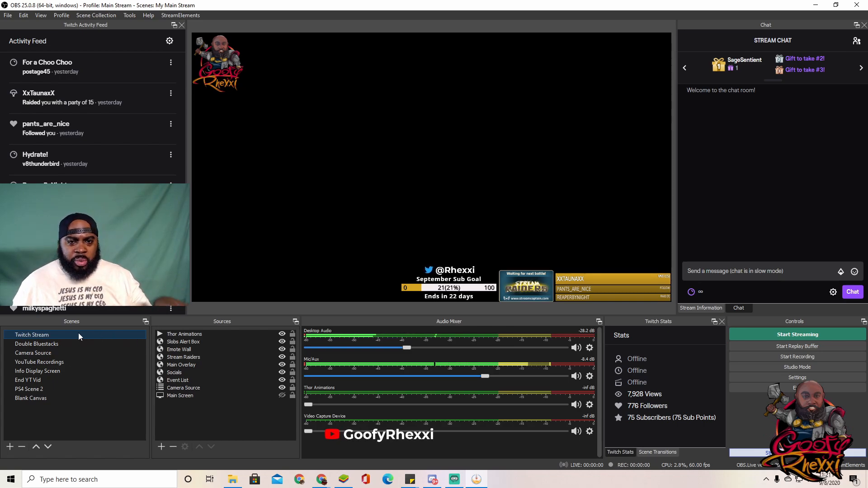
{"action": "left_click", "coordinate": [207, 334]}
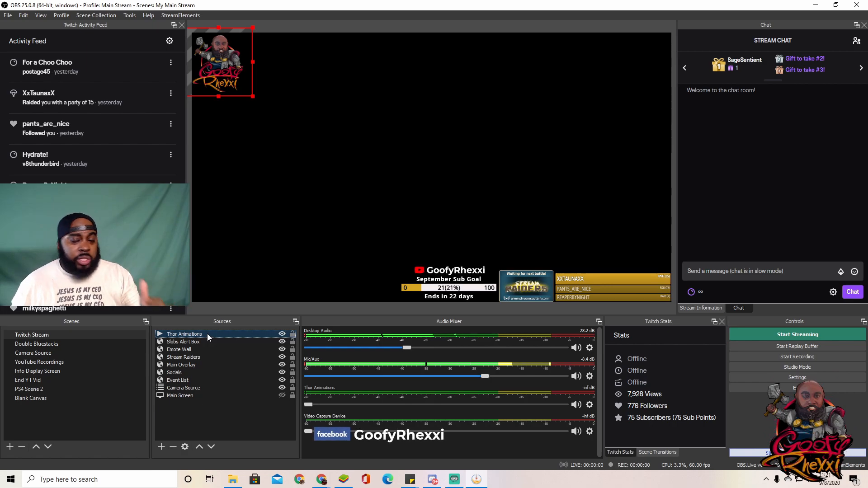
{"action": "left_click", "coordinate": [197, 342]}
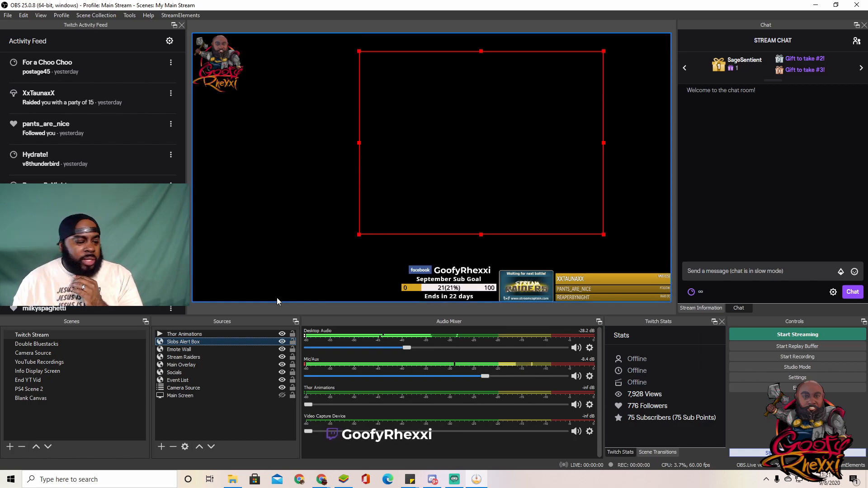
{"action": "left_click", "coordinate": [194, 349]}
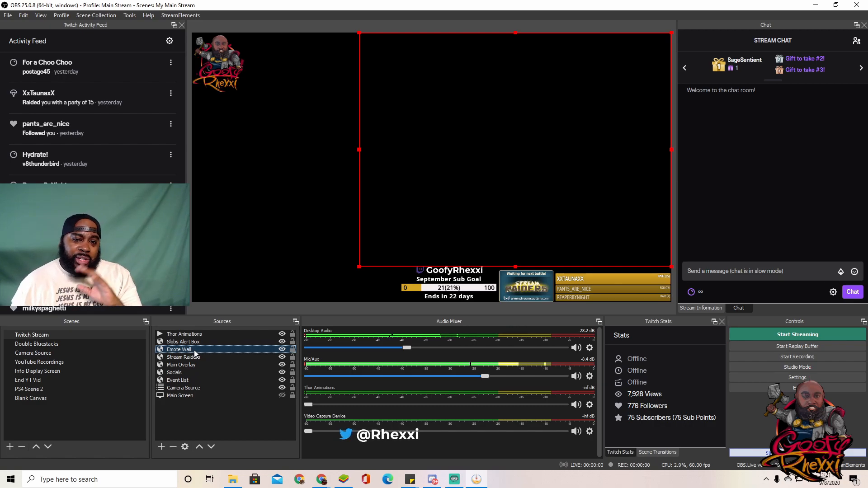
{"action": "left_click", "coordinate": [188, 358]}
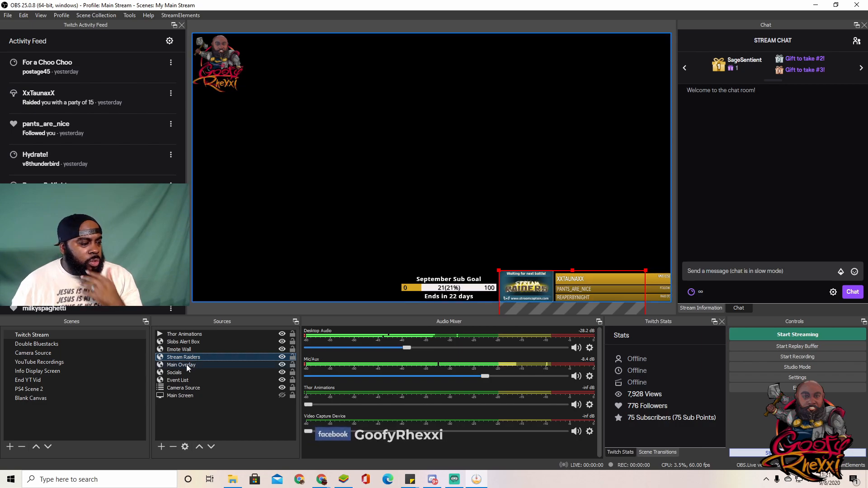
{"action": "left_click", "coordinate": [188, 365]}
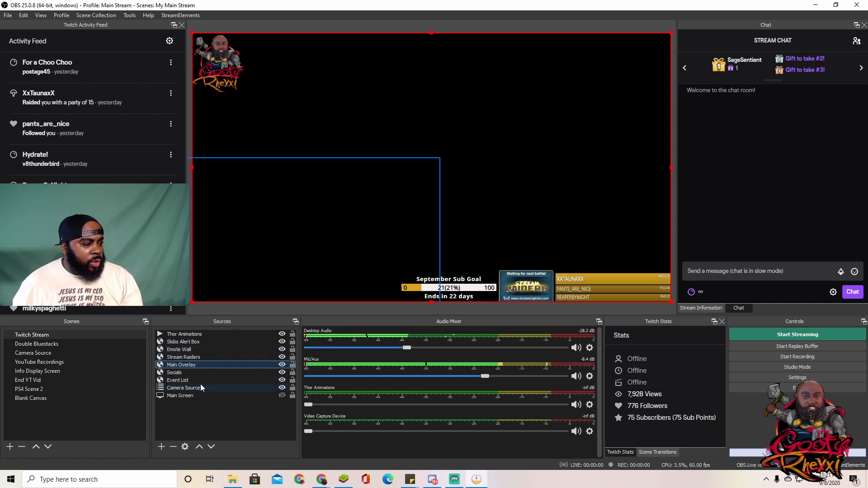
{"action": "left_click", "coordinate": [208, 373]}
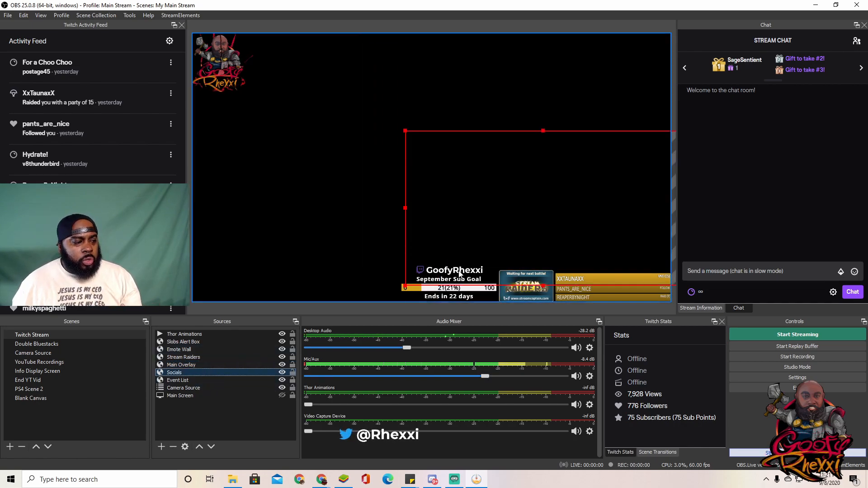
{"action": "left_click", "coordinate": [611, 285]}
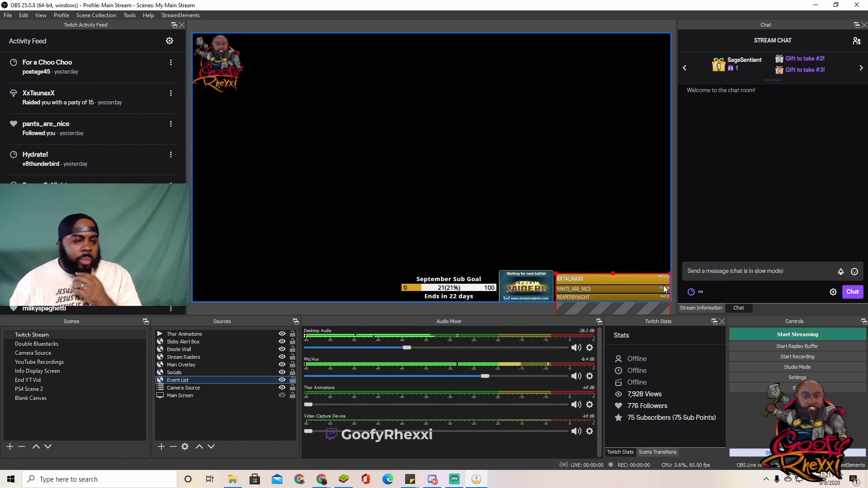
{"action": "left_click", "coordinate": [172, 387]}
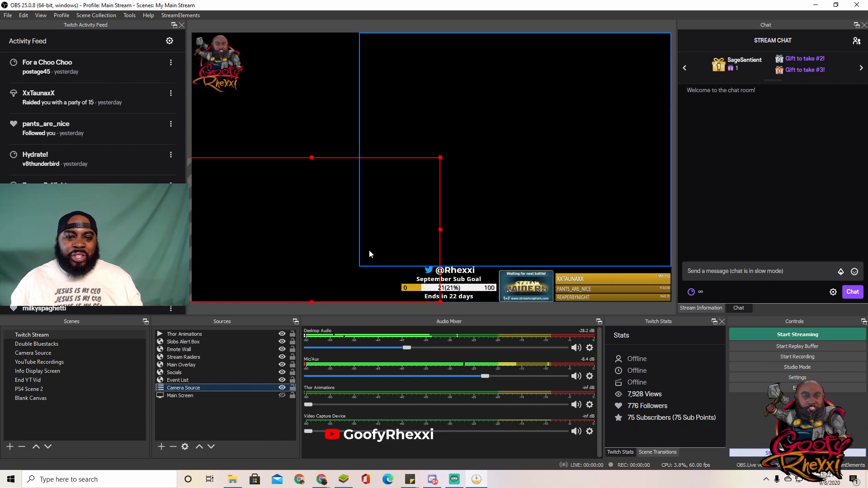
{"action": "left_click", "coordinate": [202, 396]}
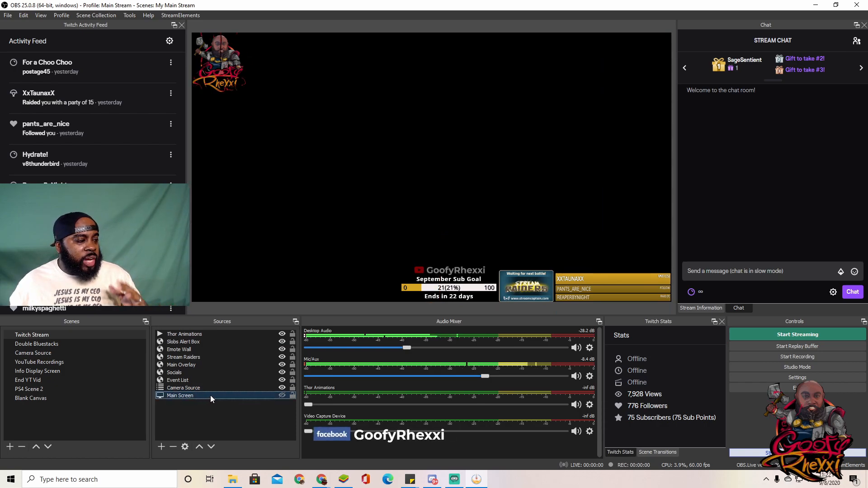
{"action": "left_click", "coordinate": [282, 395]}
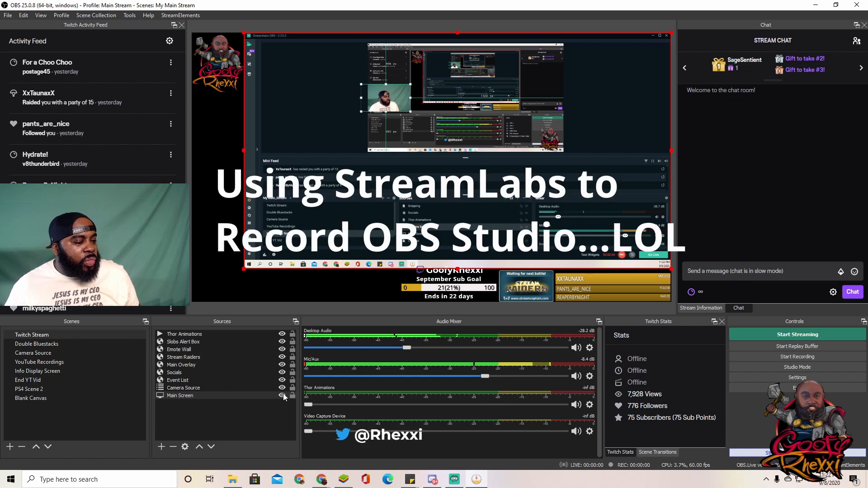
{"action": "left_click", "coordinate": [282, 395]}
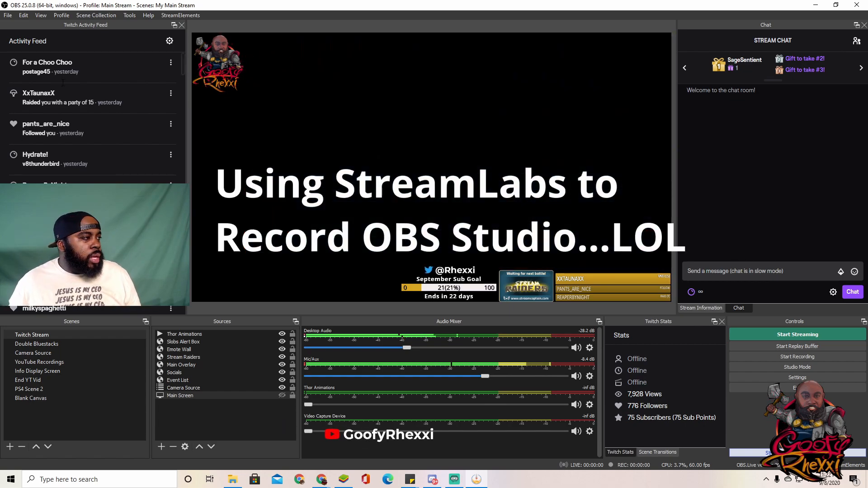
- Switch to the Teach Stream profile and the Beginner's Guide scene collection
{"action": "left_click", "coordinate": [57, 16]}
{"action": "left_click", "coordinate": [77, 98]}
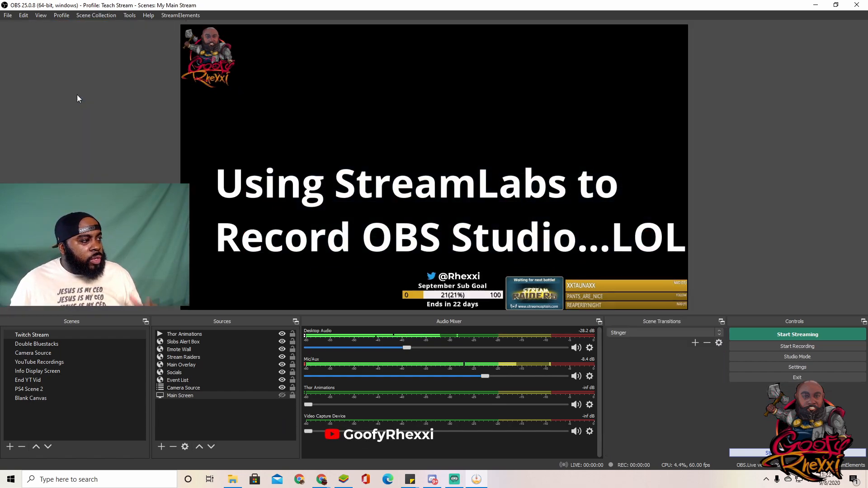
{"action": "left_click", "coordinate": [95, 16]}
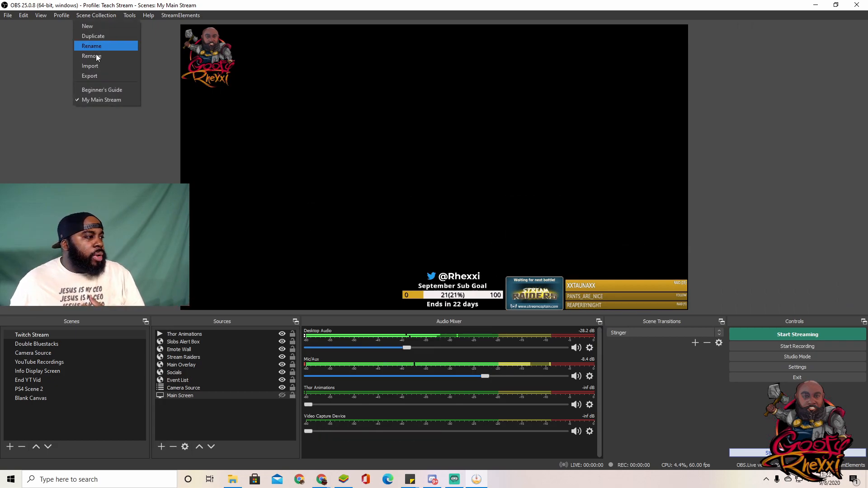
{"action": "left_click", "coordinate": [100, 90]}
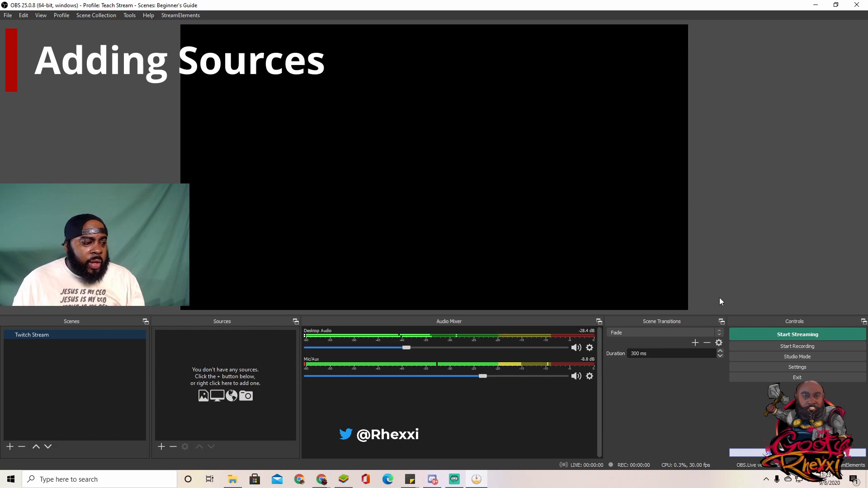
- Set Desktop Audio and Mic/Auxiliary Audio to Disabled in the audio settings and apply the change
{"action": "left_click", "coordinate": [589, 377]}
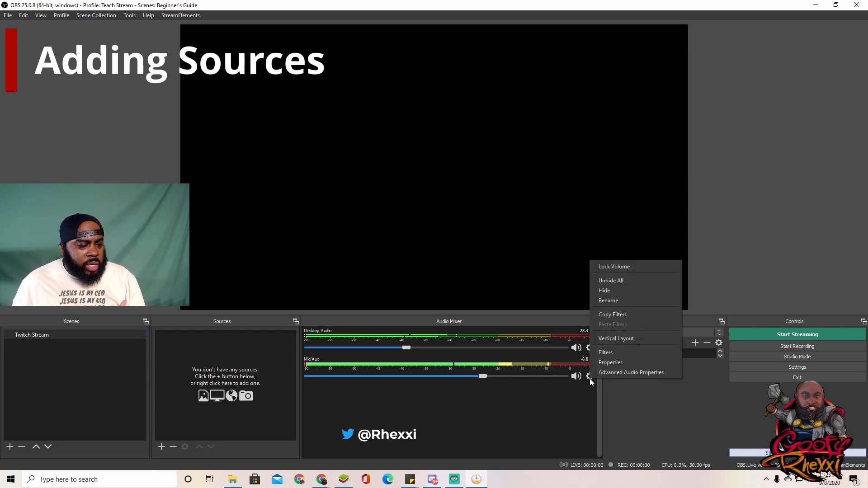
{"action": "left_click", "coordinate": [618, 394]}
{"action": "left_click", "coordinate": [751, 367]}
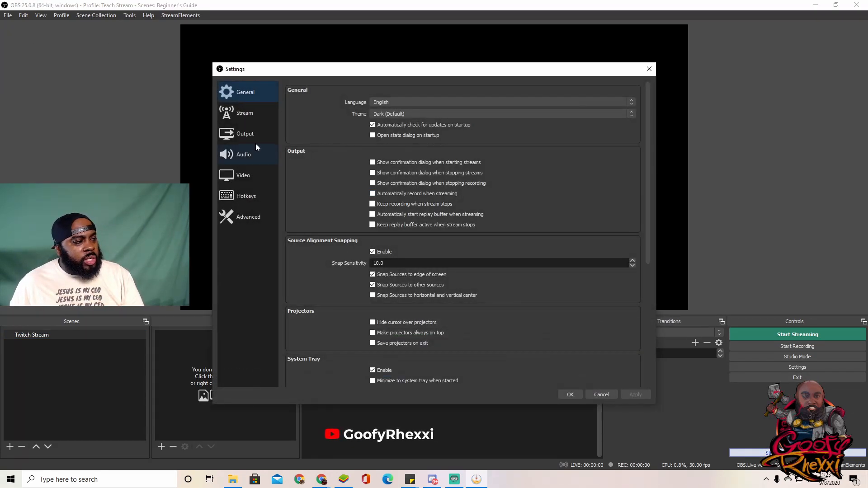
{"action": "left_click", "coordinate": [240, 152]}
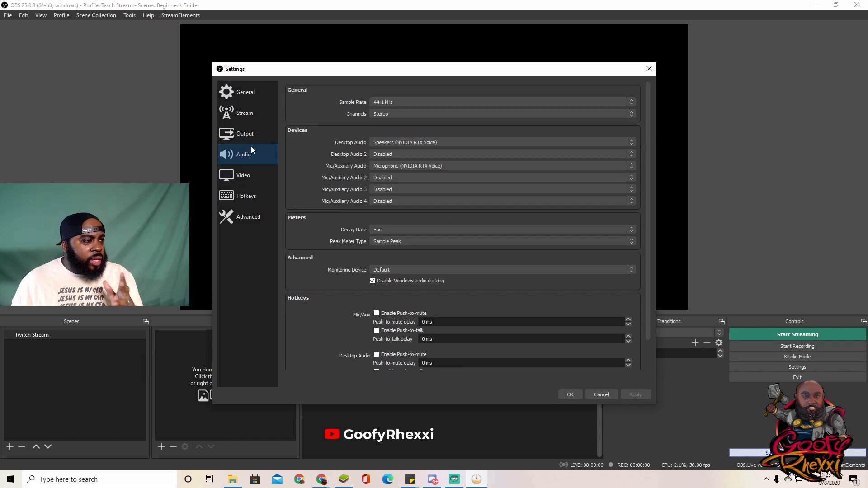
{"action": "left_click", "coordinate": [414, 142]}
{"action": "left_click", "coordinate": [408, 154]}
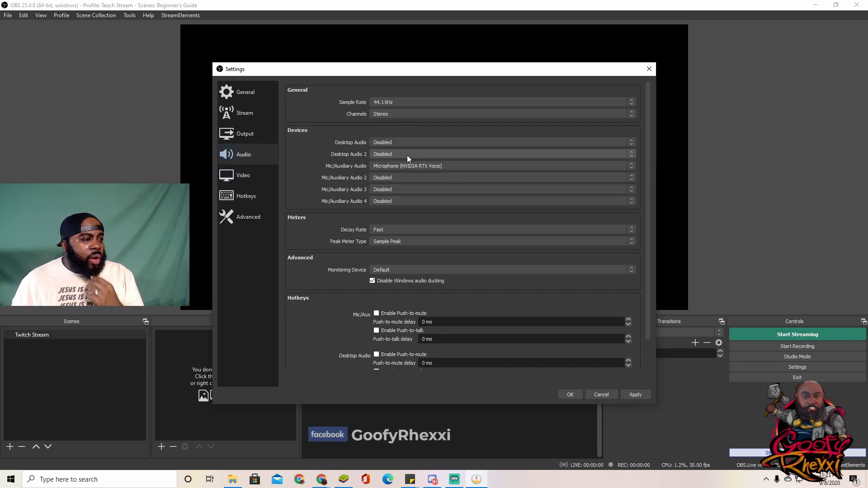
{"action": "left_click", "coordinate": [411, 166]}
{"action": "left_click", "coordinate": [403, 173]}
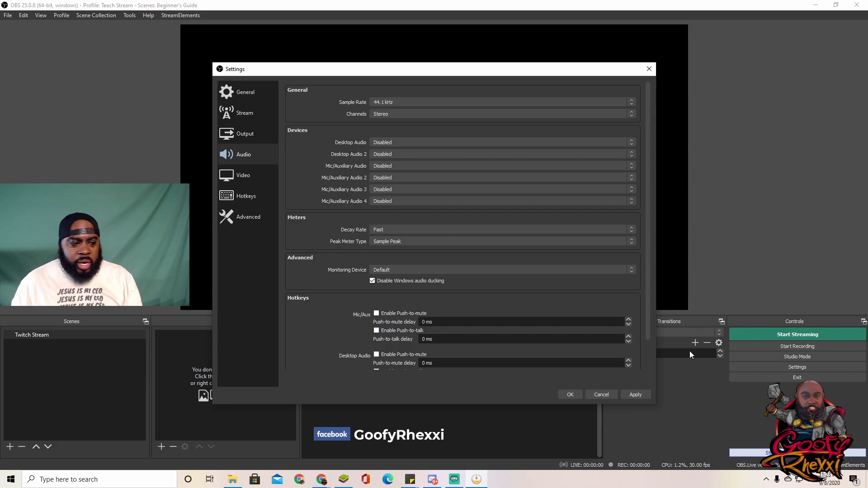
{"action": "left_click", "coordinate": [635, 395]}
{"action": "left_click", "coordinate": [569, 394]}
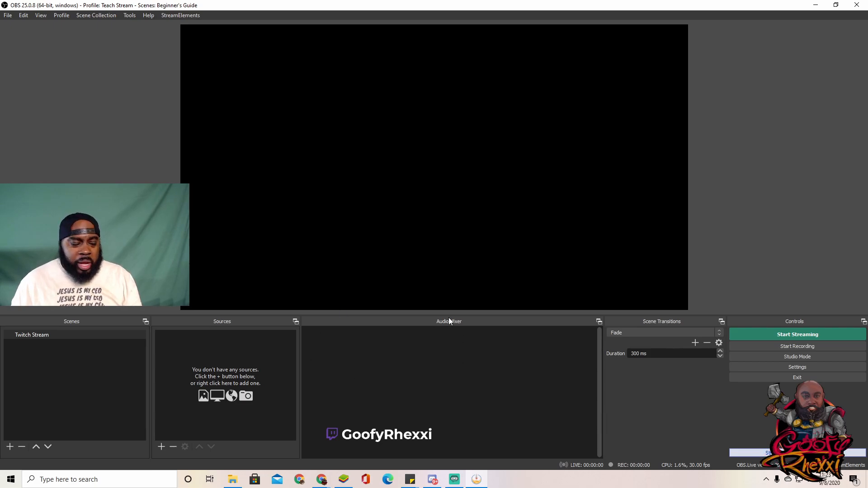
- Reopen the audio settings and check which playback device is the default in the Windows Sound control panel
{"action": "left_click", "coordinate": [769, 366]}
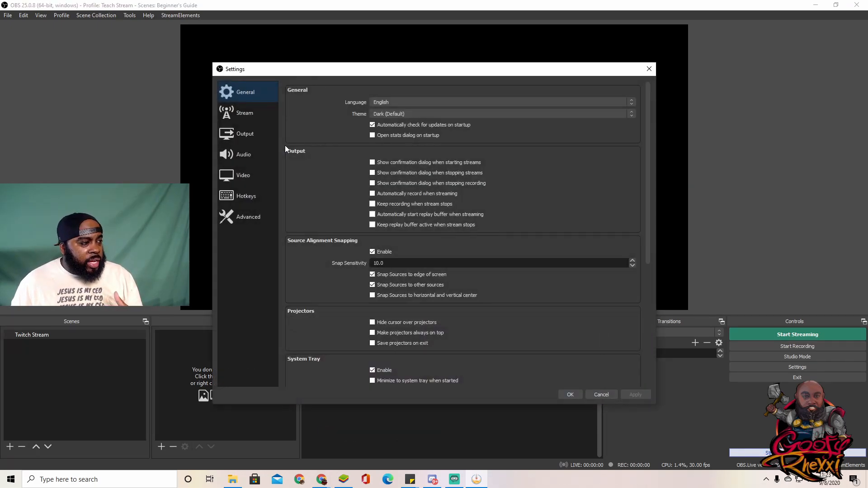
{"action": "left_click", "coordinate": [254, 156]}
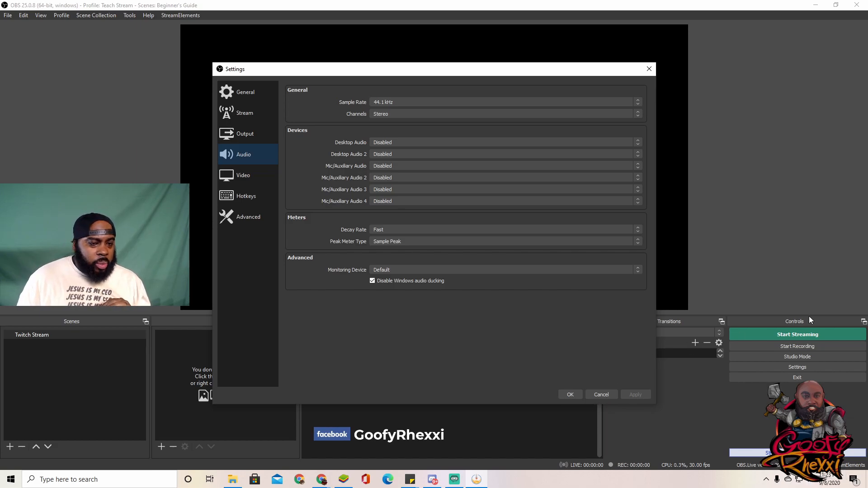
{"action": "key", "text": "alt+Tab"}
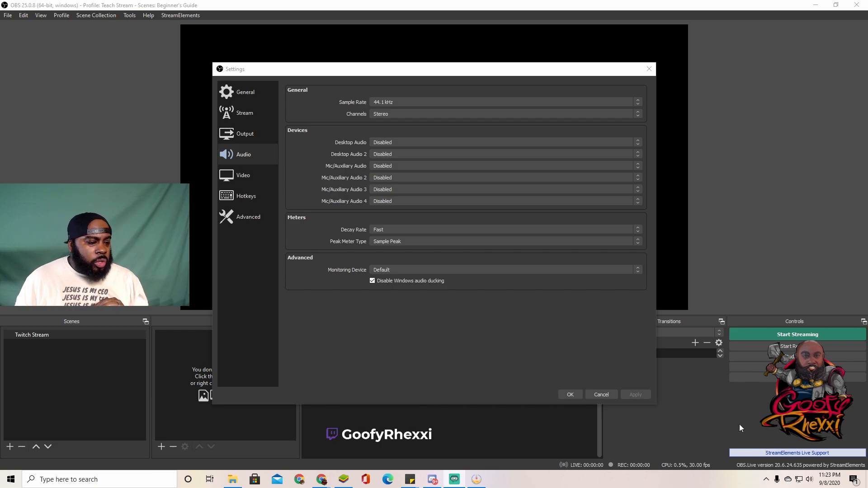
{"action": "right_click", "coordinate": [811, 480]}
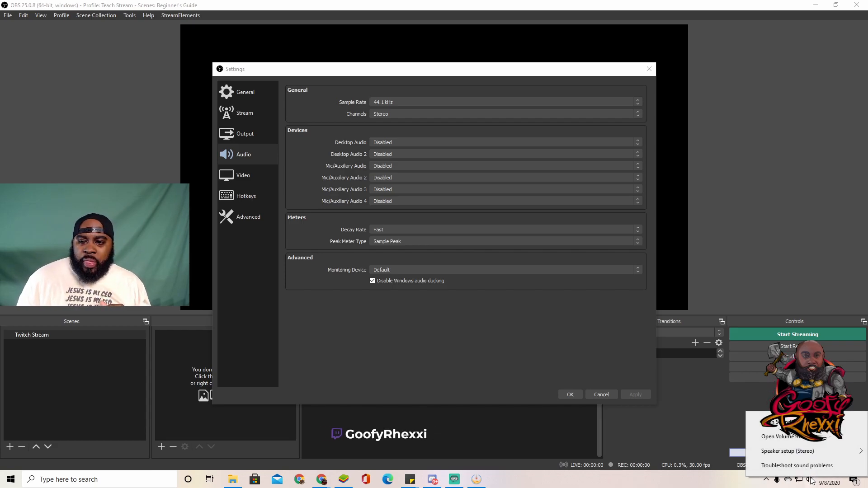
{"action": "left_click", "coordinate": [787, 422]}
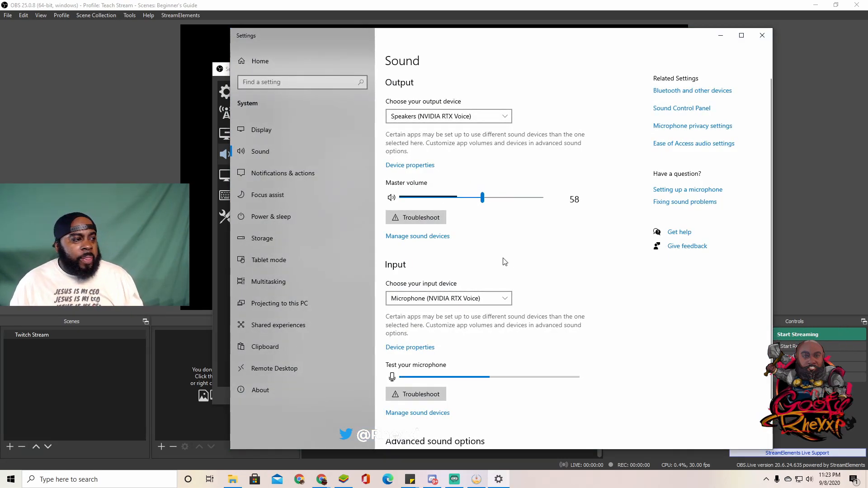
{"action": "left_click", "coordinate": [694, 108]}
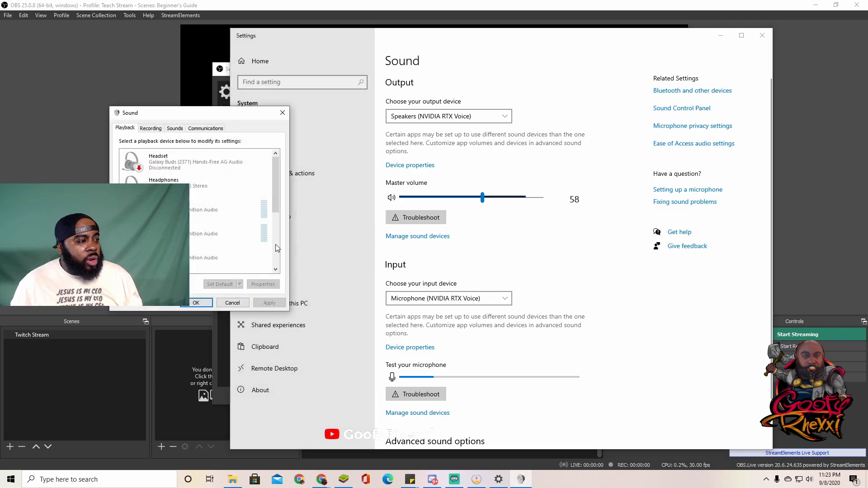
{"action": "left_click_drag", "start_coordinate": [276, 175], "coordinate": [270, 241]}
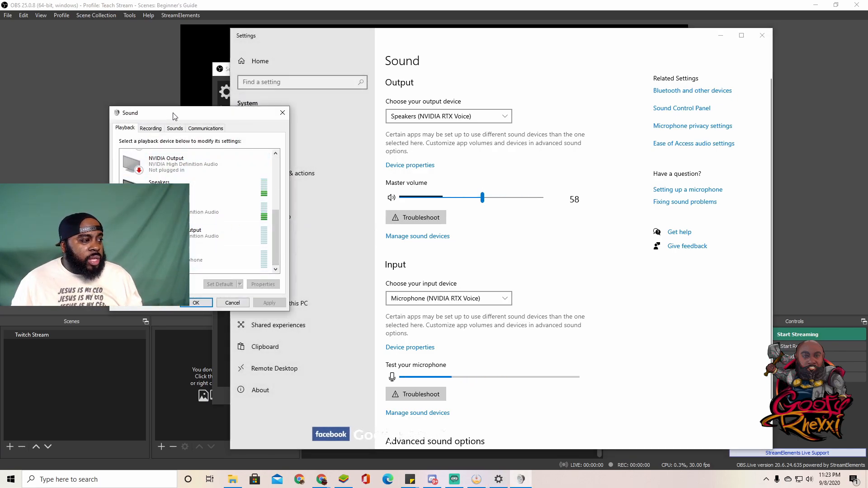
{"action": "left_click_drag", "start_coordinate": [173, 112], "coordinate": [380, 93]}
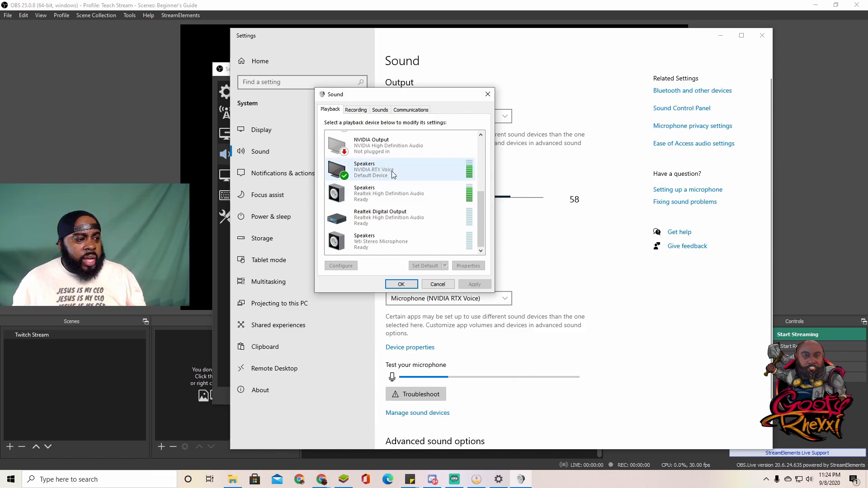
{"action": "left_click", "coordinate": [400, 284]}
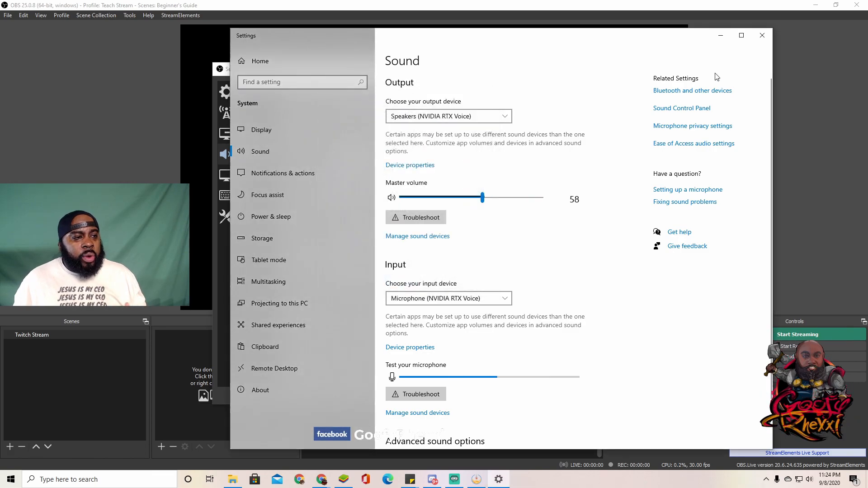
{"action": "left_click", "coordinate": [762, 33]}
- Set Desktop Audio to Speakers (NVIDIA RTX Voice) and Mic/Auxiliary Audio to Microphone (NVIDIA RTX Voice), and apply the settings
{"action": "left_click", "coordinate": [411, 142]}
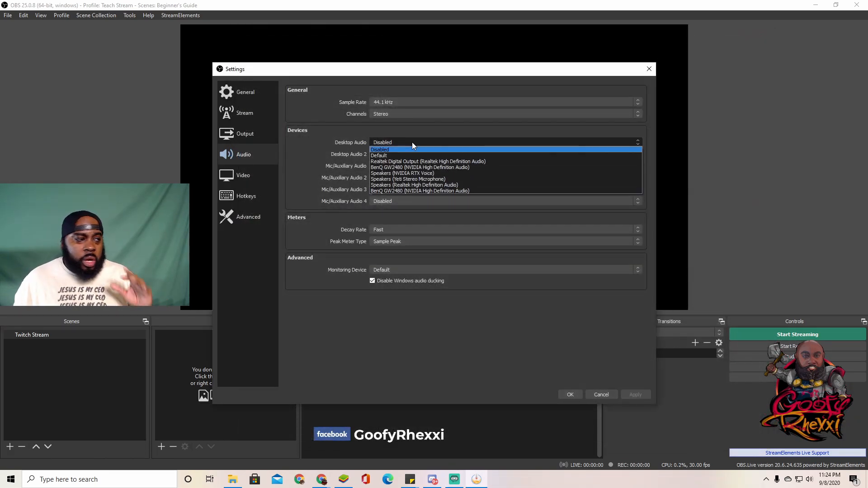
{"action": "left_click", "coordinate": [423, 175]}
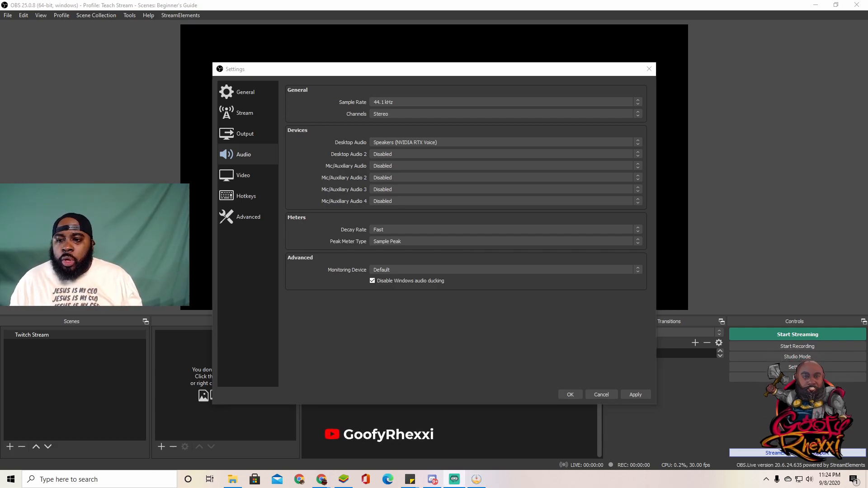
{"action": "left_click", "coordinate": [399, 166]}
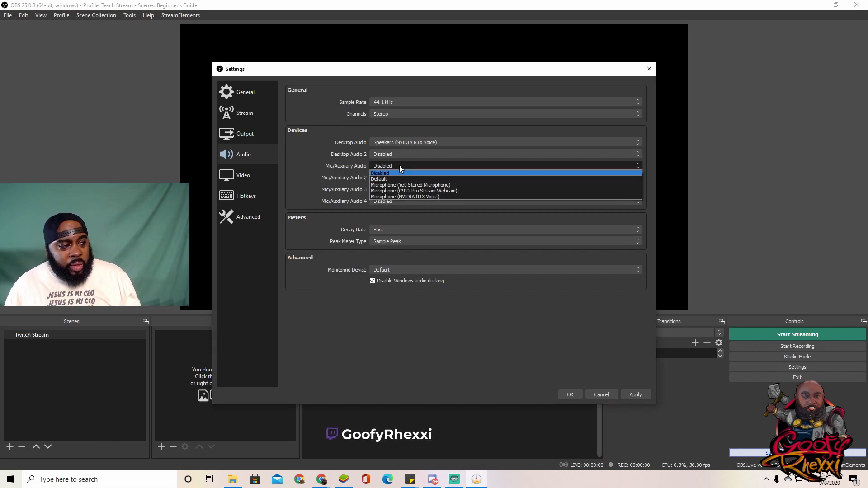
{"action": "left_click", "coordinate": [435, 197]}
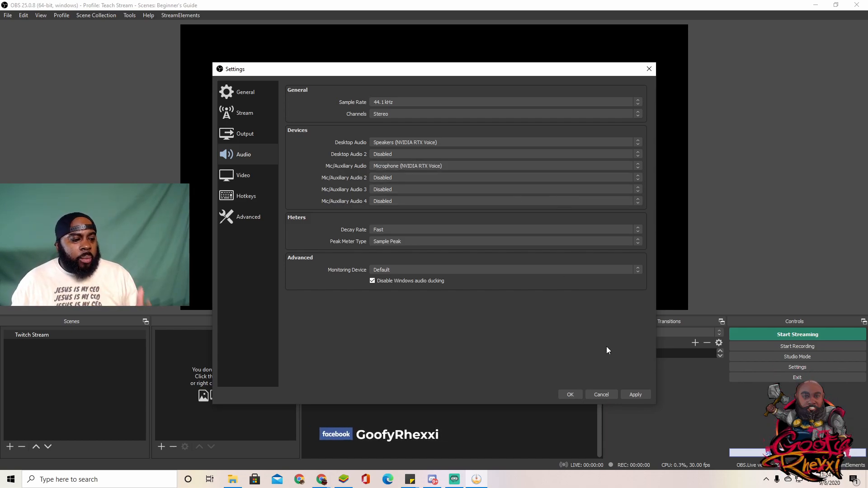
{"action": "left_click", "coordinate": [634, 395]}
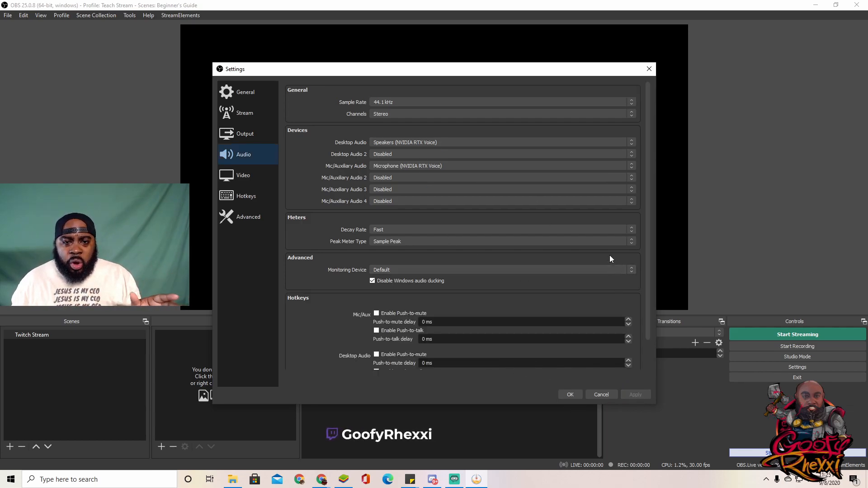
- Try the 48 kHz audio sample rate, and set it back to 44.1 kHz
{"action": "left_click", "coordinate": [463, 100]}
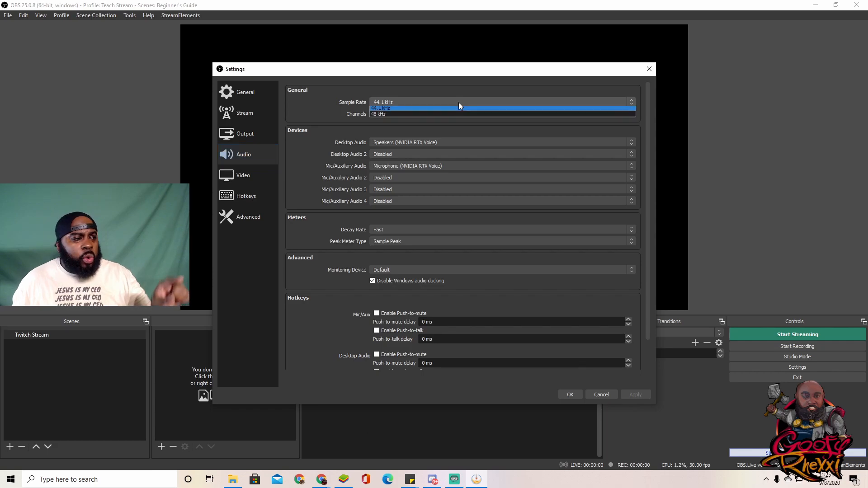
{"action": "left_click", "coordinate": [414, 115]}
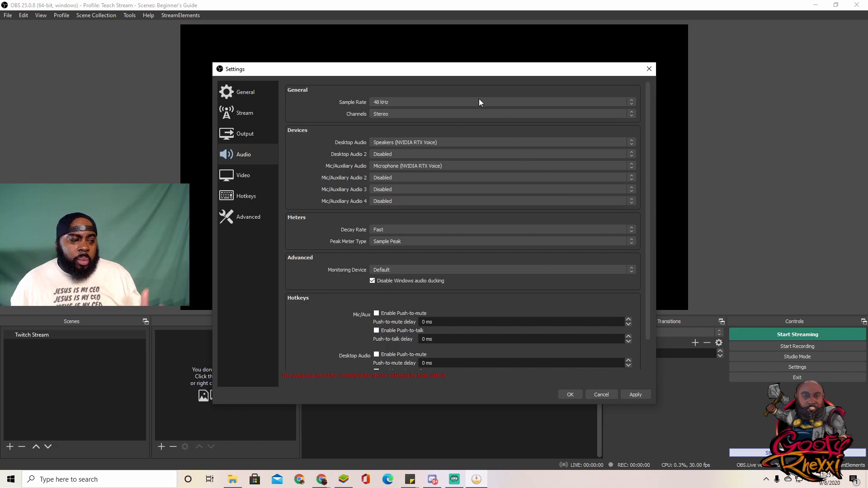
{"action": "left_click", "coordinate": [456, 104]}
{"action": "left_click", "coordinate": [432, 110]}
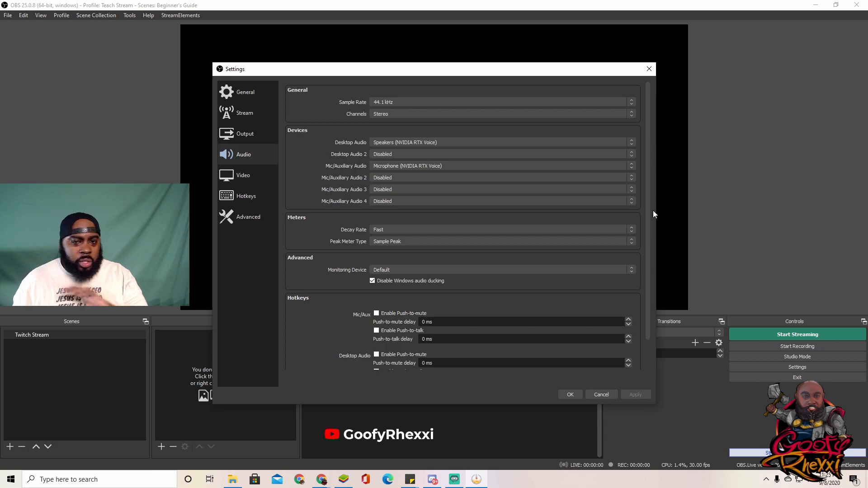
- Accept the audio settings and lower the mixer volumes to about -33.4 dB for Desktop Audio and -6.2 dB for Mic/Aux
{"action": "left_click", "coordinate": [570, 393]}
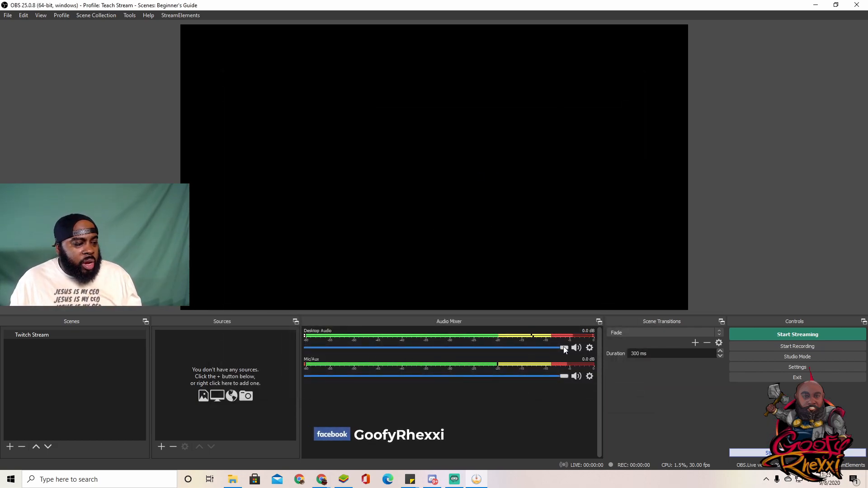
{"action": "left_click_drag", "start_coordinate": [564, 349], "coordinate": [414, 367]}
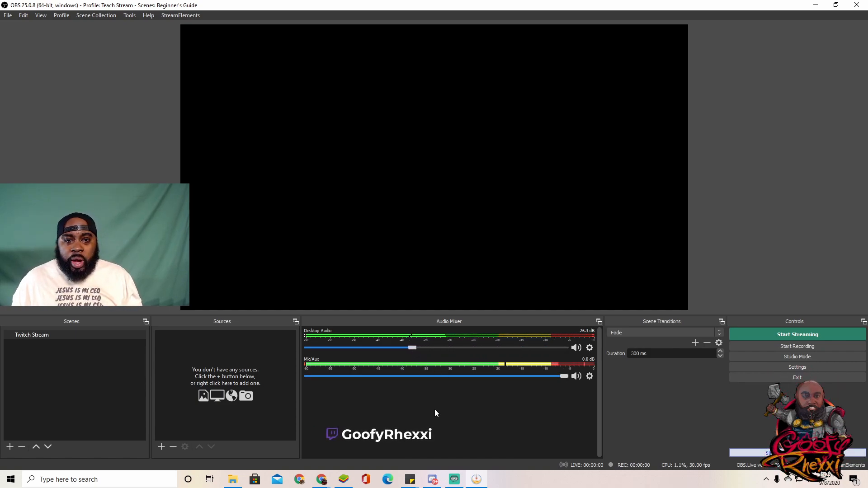
{"action": "left_click_drag", "start_coordinate": [413, 348], "coordinate": [393, 348]}
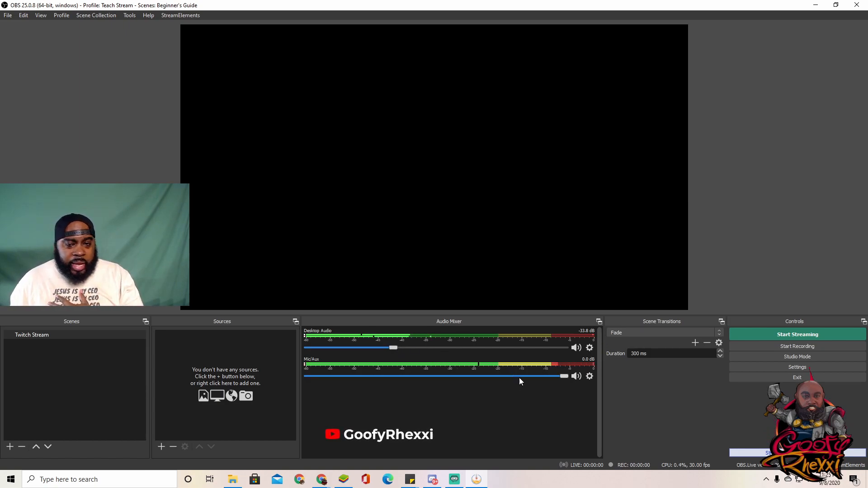
{"action": "left_click_drag", "start_coordinate": [562, 378], "coordinate": [499, 376]}
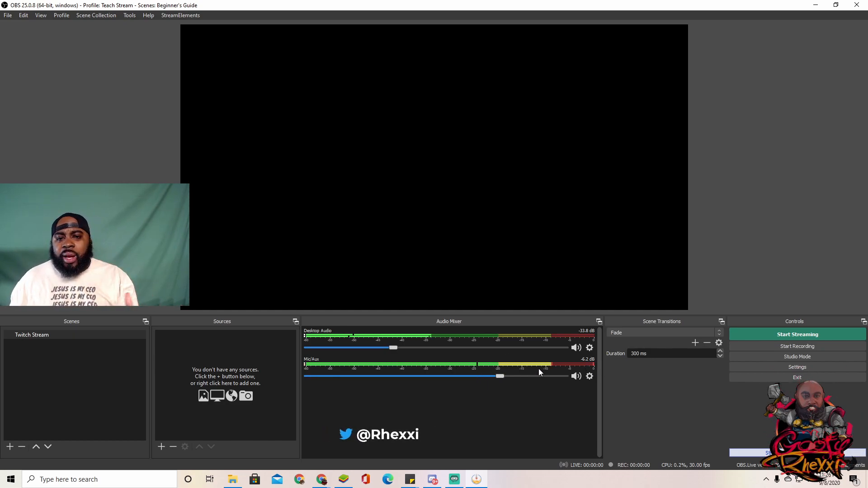
{"action": "left_click_drag", "start_coordinate": [390, 346], "coordinate": [394, 346]}
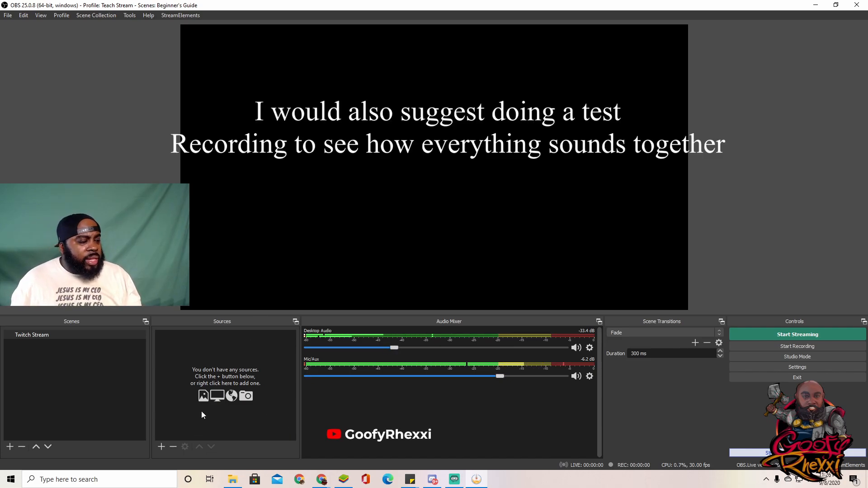
- Add a Video Capture Device source under its default name with the c922 Pro Stream Webcam as device, and check its video configuration
{"action": "left_click", "coordinate": [162, 447]}
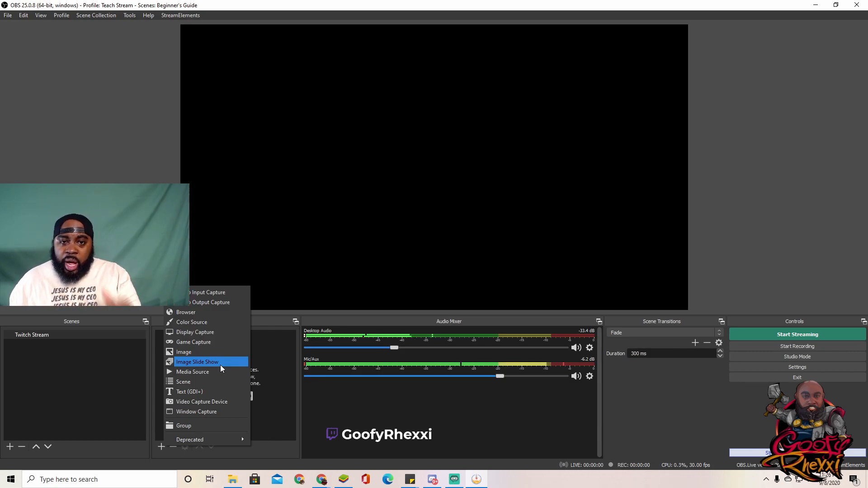
{"action": "left_click", "coordinate": [202, 402]}
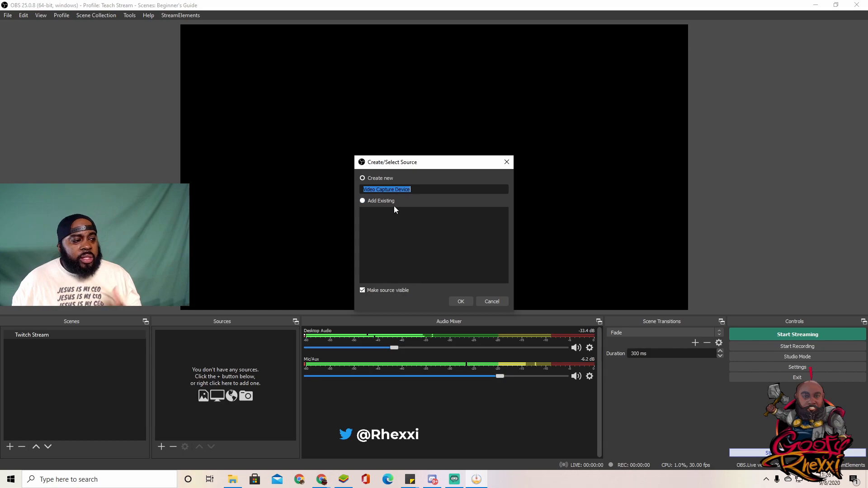
{"action": "left_click", "coordinate": [460, 302]}
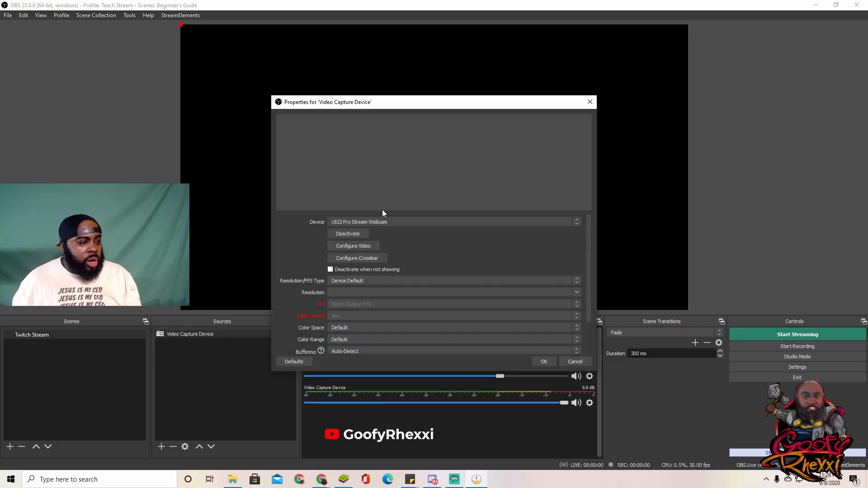
{"action": "left_click", "coordinate": [359, 221]}
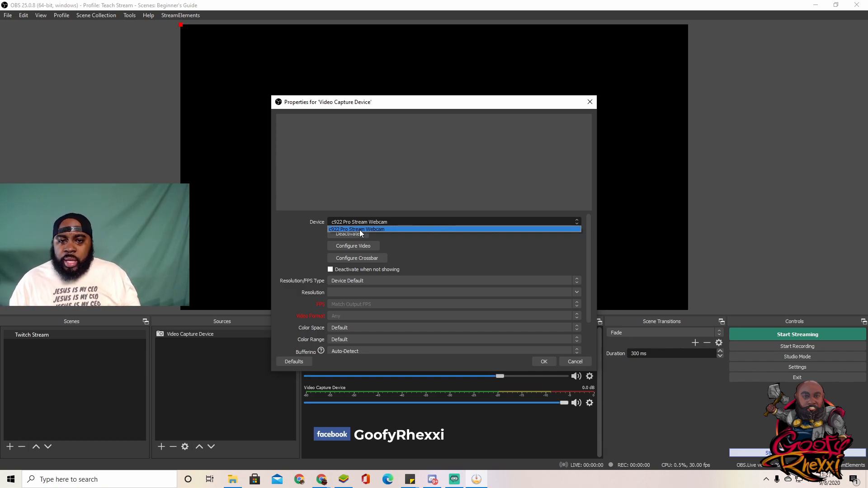
{"action": "left_click", "coordinate": [359, 230]}
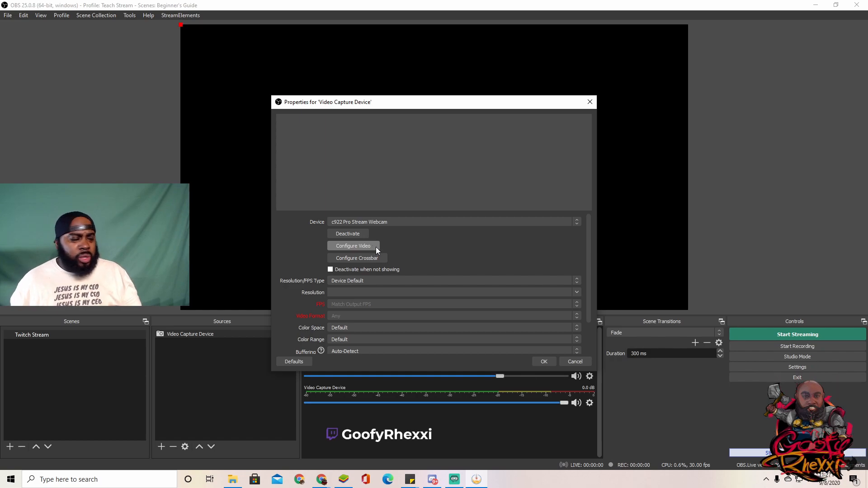
{"action": "left_click", "coordinate": [372, 246]}
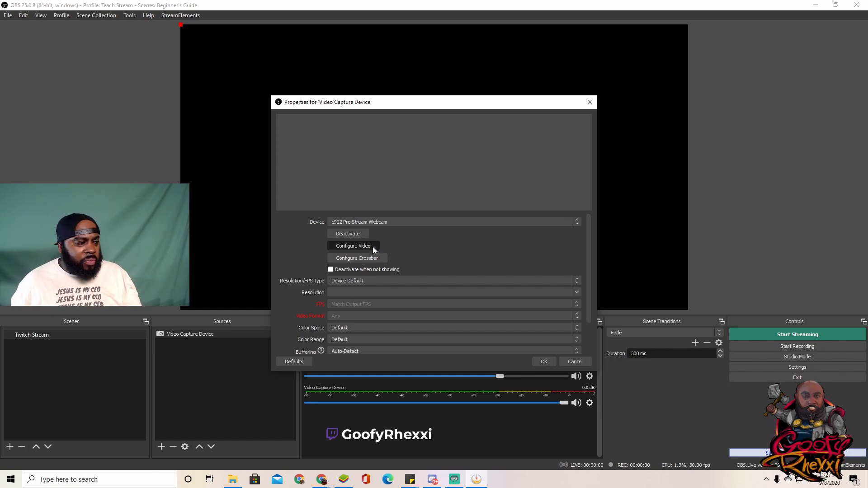
{"action": "left_click", "coordinate": [179, 192]}
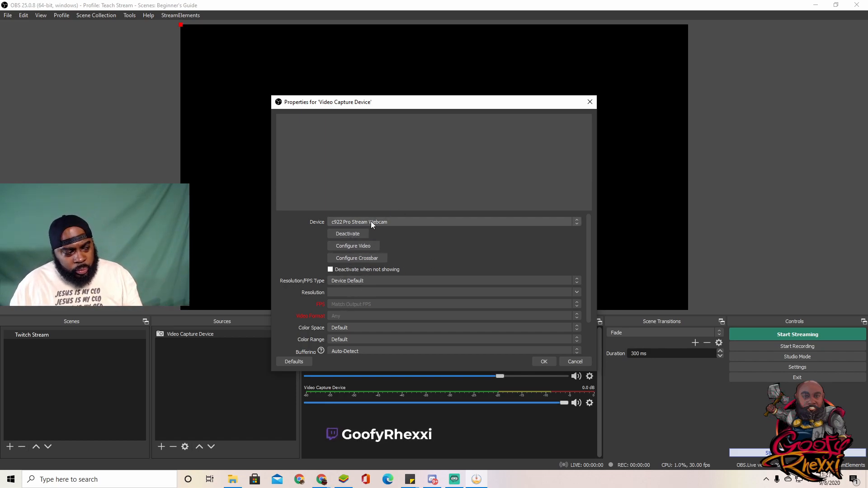
- Set the webcam source's resolution type to Custom, with a 1920x1080 resolution and Highest FPS
{"action": "left_click", "coordinate": [392, 281]}
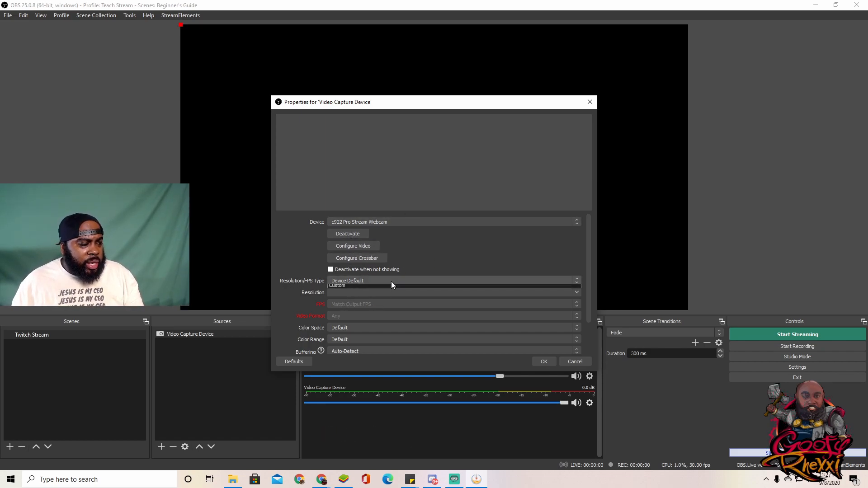
{"action": "left_click", "coordinate": [378, 294]}
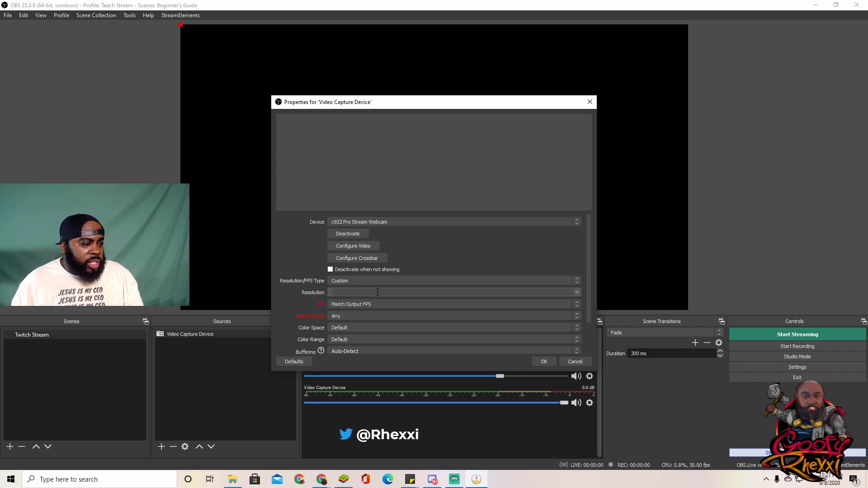
{"action": "left_click", "coordinate": [577, 293]}
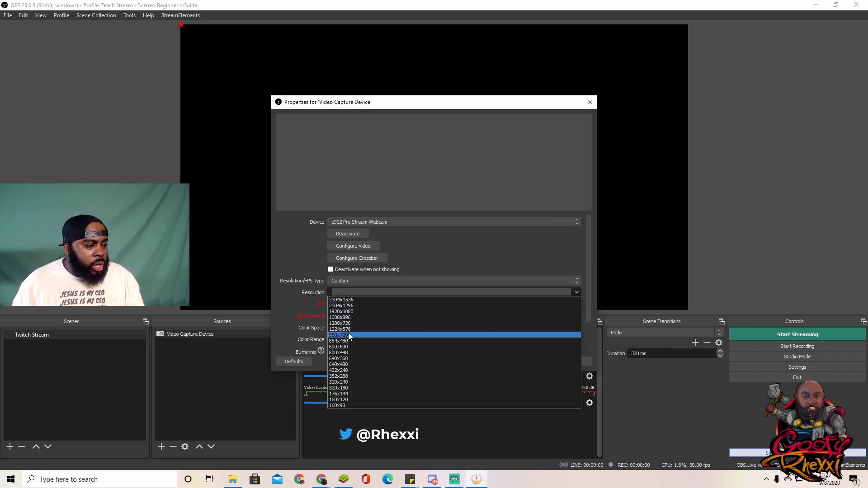
{"action": "left_click", "coordinate": [354, 311]}
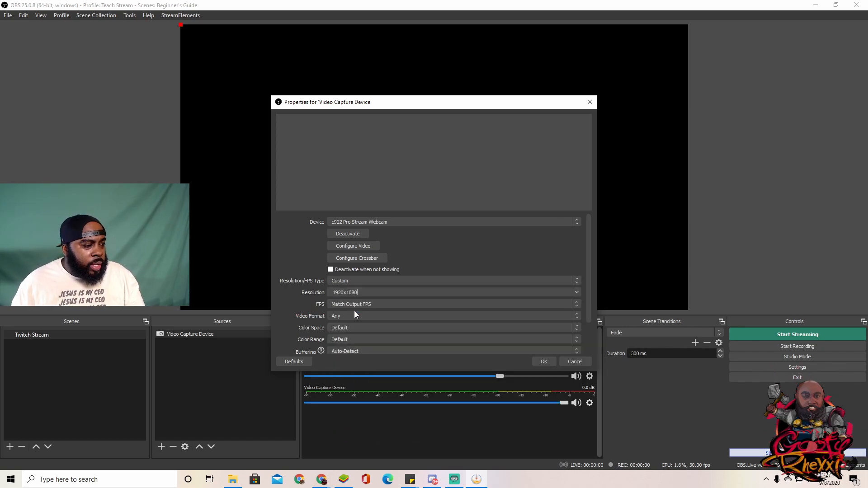
{"action": "left_click", "coordinate": [442, 301]}
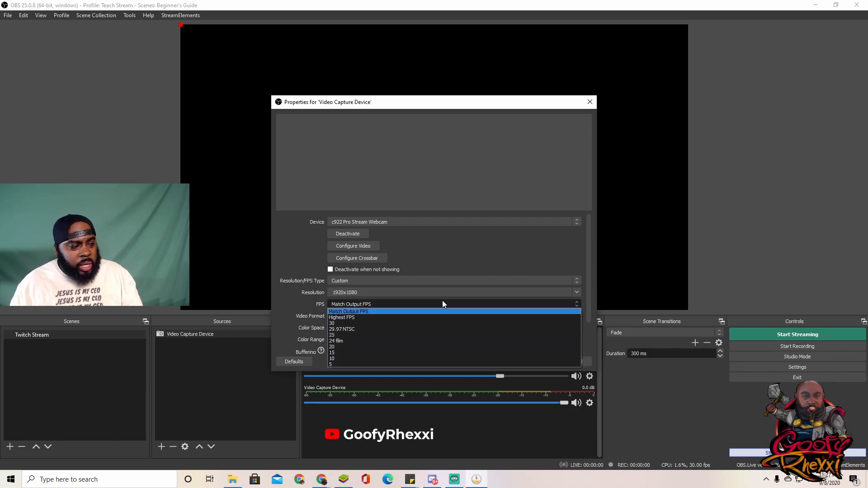
{"action": "left_click", "coordinate": [357, 317]}
- Set the webcam's video format to MJPEG, color space to 709 and color range to Partial, and confirm its properties
{"action": "left_click", "coordinate": [408, 313]}
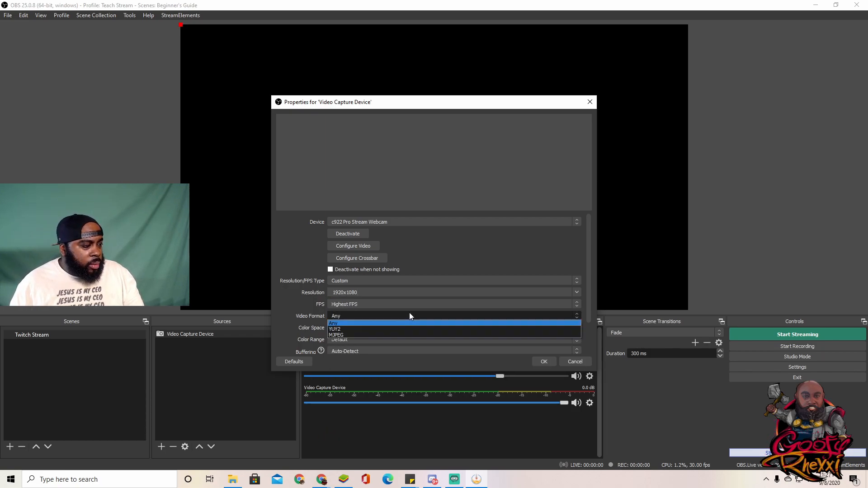
{"action": "left_click", "coordinate": [373, 334]}
{"action": "left_click", "coordinate": [412, 327]}
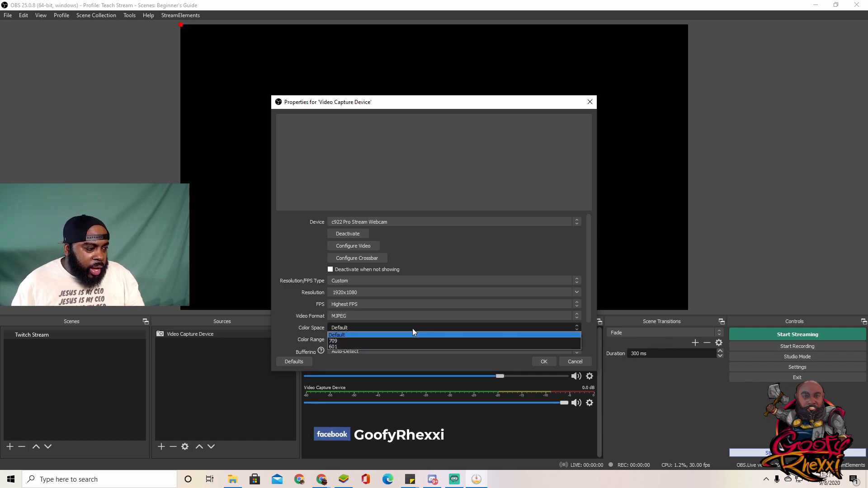
{"action": "left_click", "coordinate": [373, 341]}
{"action": "left_click", "coordinate": [376, 339]}
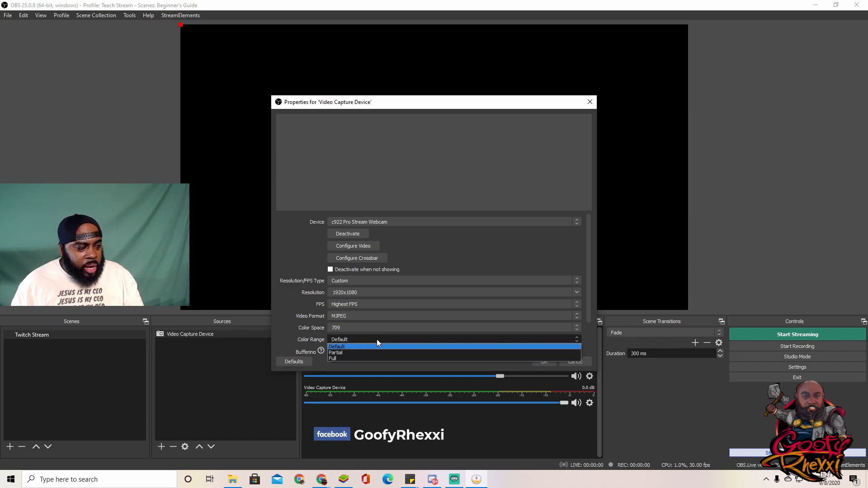
{"action": "left_click", "coordinate": [358, 352]}
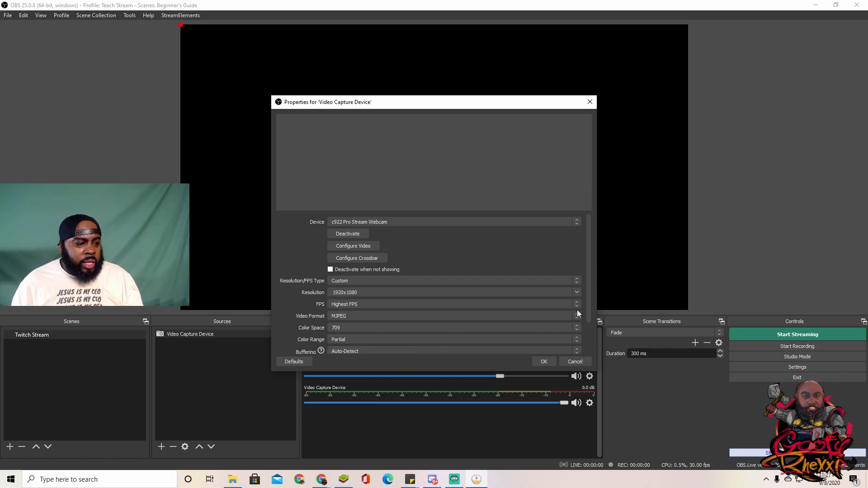
{"action": "left_click_drag", "start_coordinate": [590, 294], "coordinate": [577, 330]}
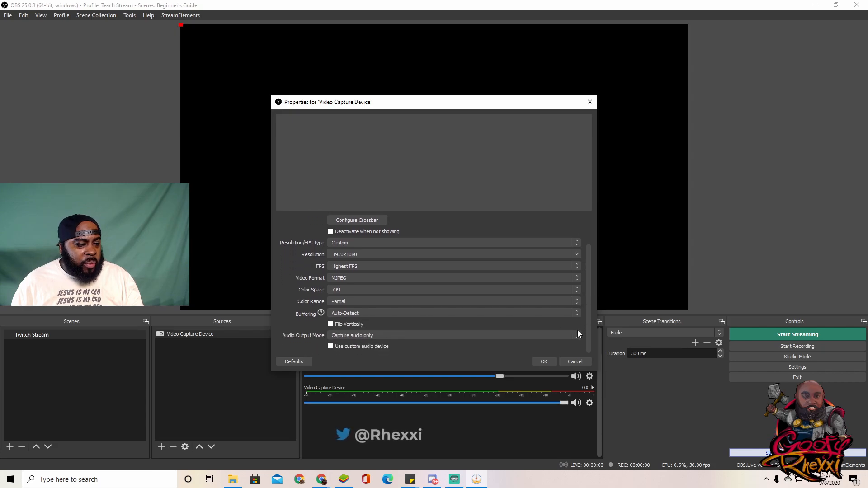
{"action": "left_click", "coordinate": [542, 362]}
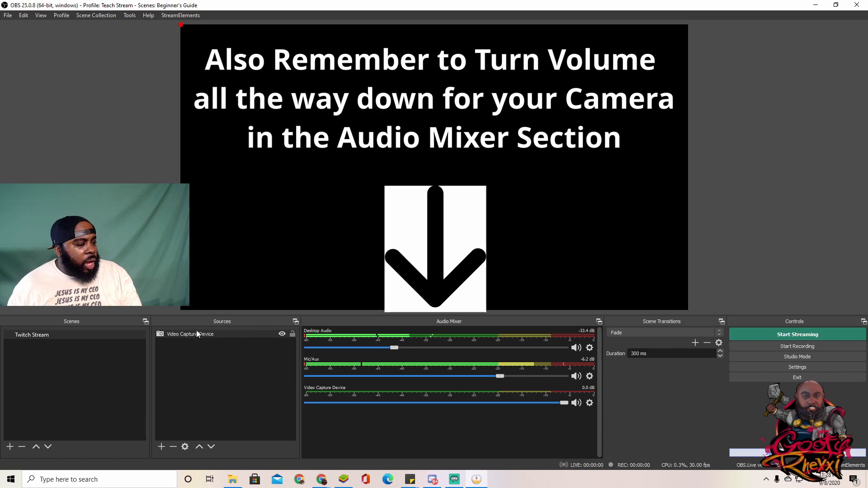
- Add a Display Capture source under its default name that captures Display 2 (1920x1080 @ 1920,0)
{"action": "left_click", "coordinate": [162, 447]}
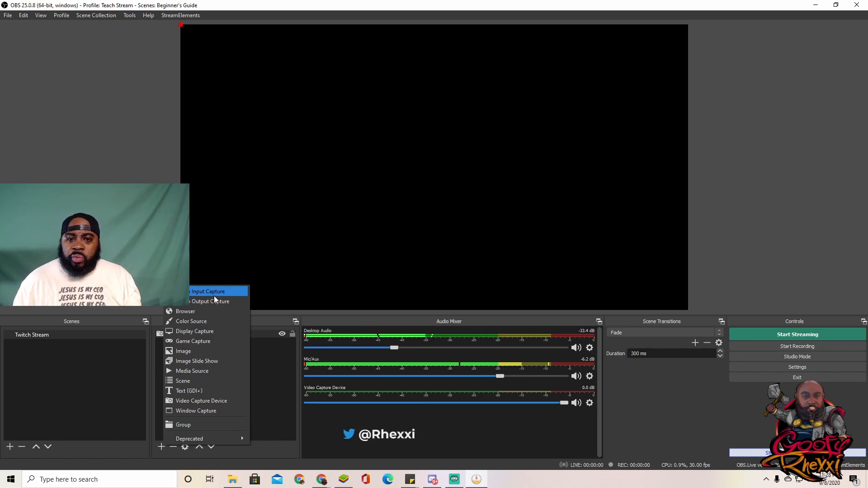
{"action": "left_click", "coordinate": [194, 331]}
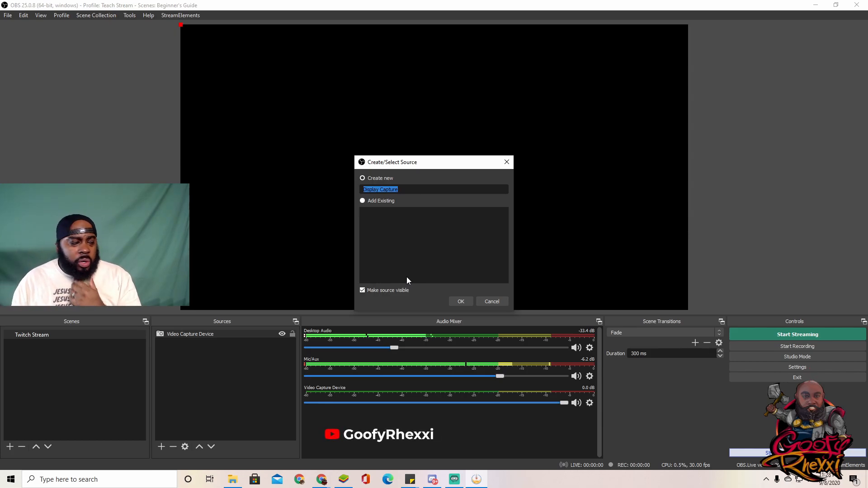
{"action": "left_click", "coordinate": [458, 301]}
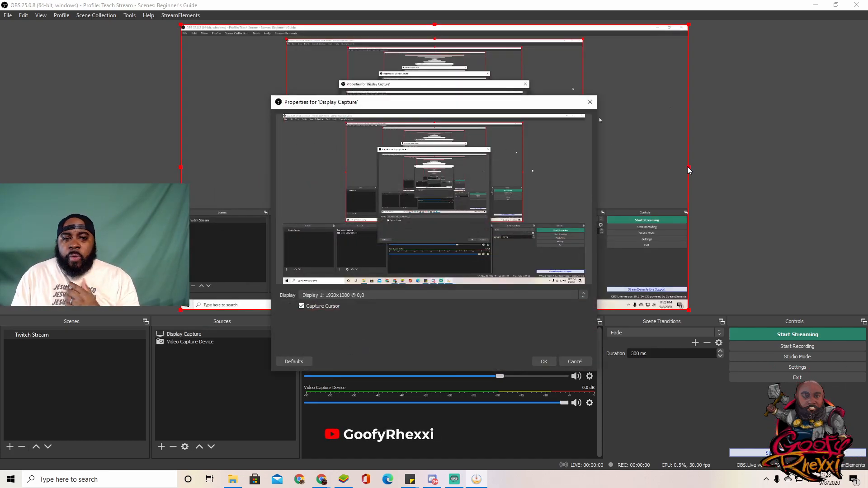
{"action": "left_click", "coordinate": [475, 296]}
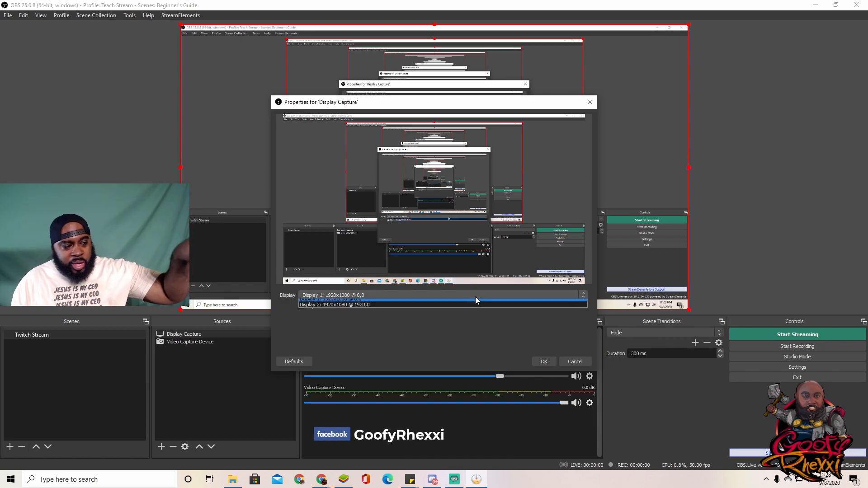
{"action": "left_click", "coordinate": [443, 307]}
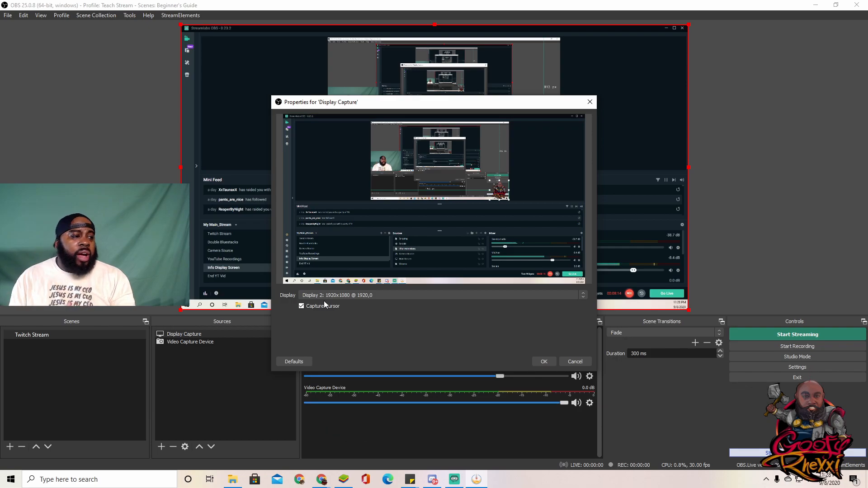
{"action": "left_click", "coordinate": [544, 361]}
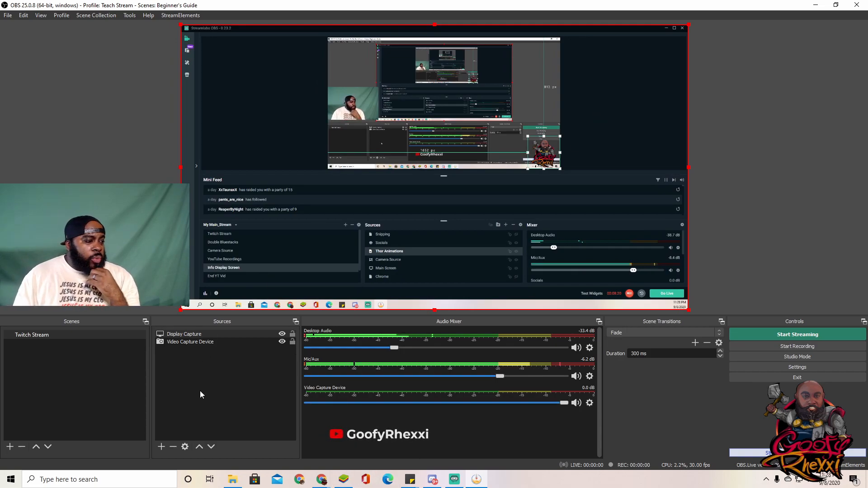
- Add a Window Capture source named Bluestacks that captures the [Bluestacks.exe]: BlueStacks window
{"action": "left_click", "coordinate": [155, 451]}
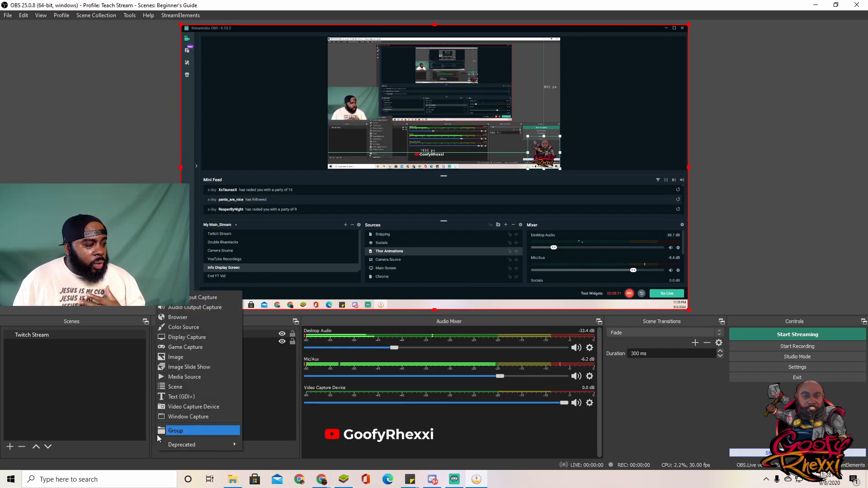
{"action": "left_click", "coordinate": [186, 418]}
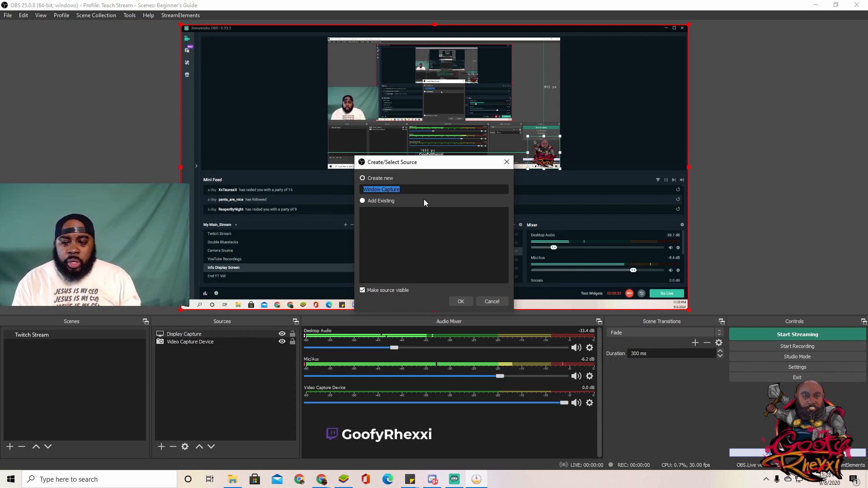
{"action": "type", "text": "Bl"}
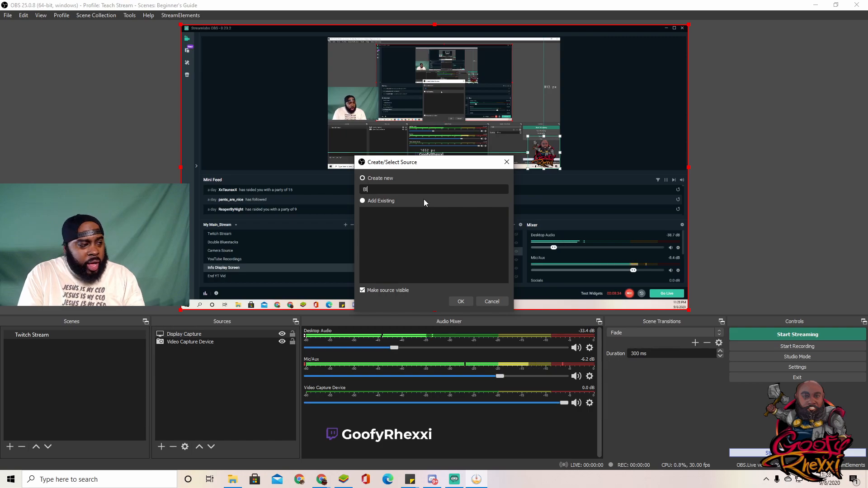
{"action": "type", "text": "ues"}
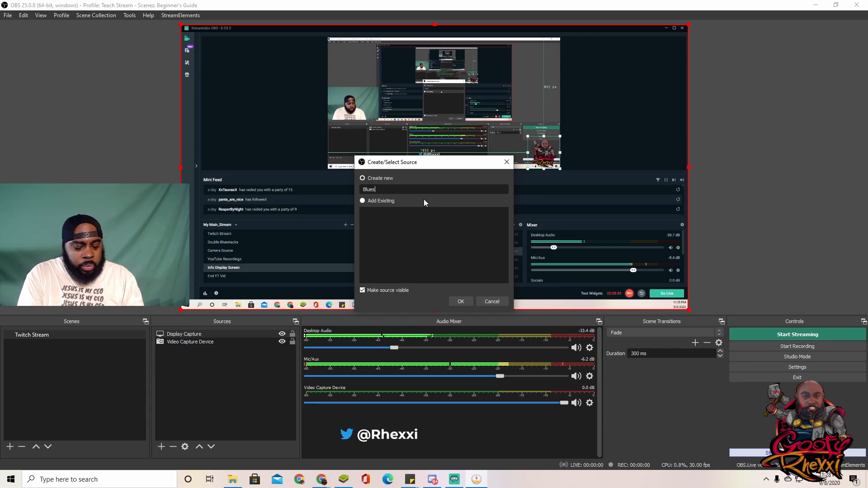
{"action": "type", "text": "tacks"}
{"action": "key", "text": "Return"}
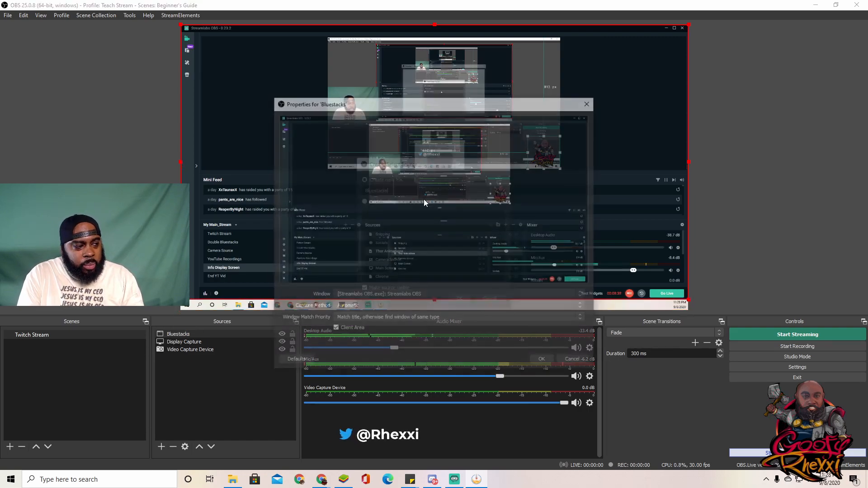
{"action": "left_click", "coordinate": [419, 294]}
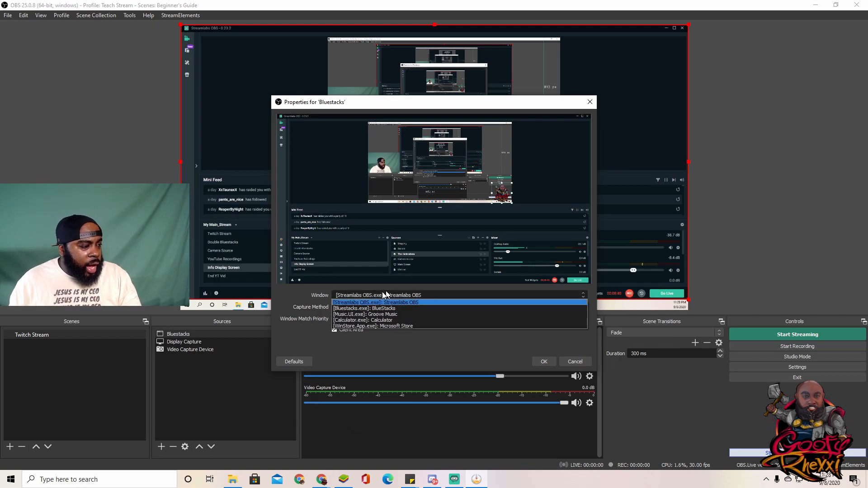
{"action": "left_click", "coordinate": [452, 305]}
{"action": "left_click", "coordinate": [541, 361]}
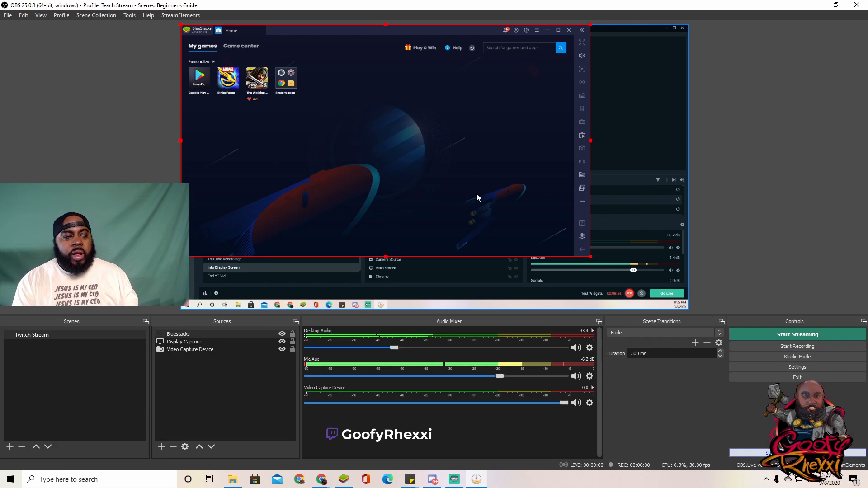
- Try out different canvas positions for the Bluestacks capture and its order below and above Display Capture
{"action": "left_click_drag", "start_coordinate": [407, 127], "coordinate": [428, 144]}
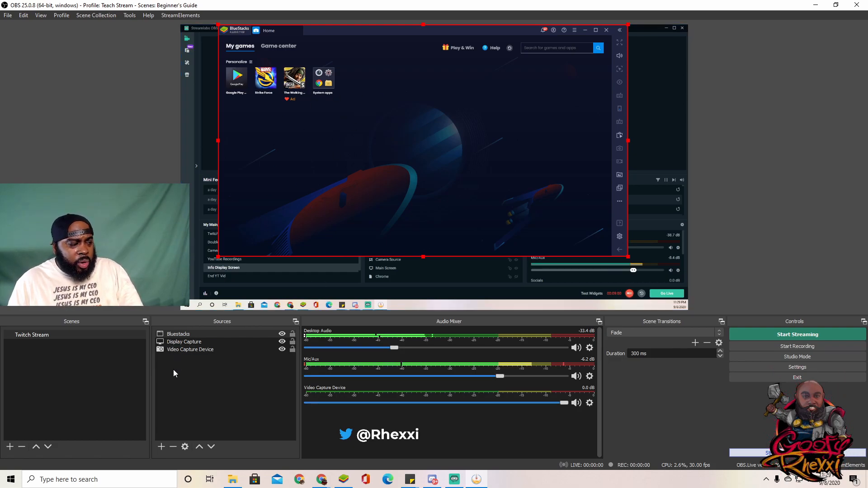
{"action": "left_click_drag", "start_coordinate": [367, 156], "coordinate": [348, 157]}
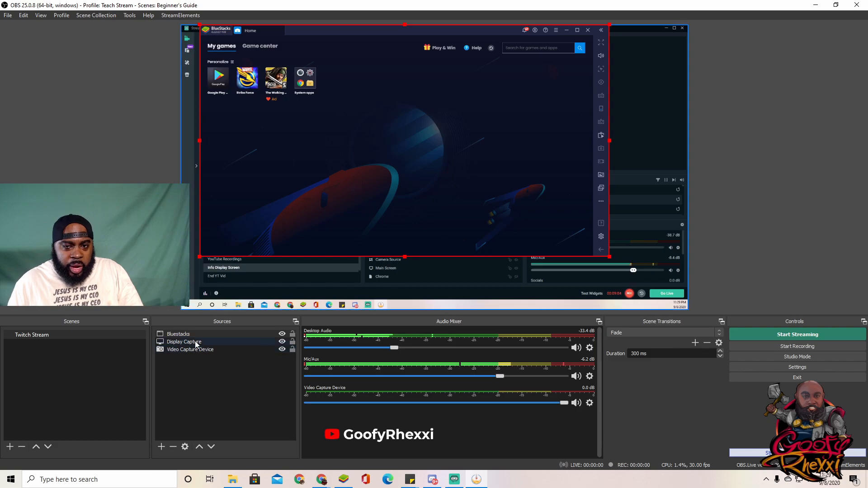
{"action": "left_click_drag", "start_coordinate": [197, 335], "coordinate": [197, 346]}
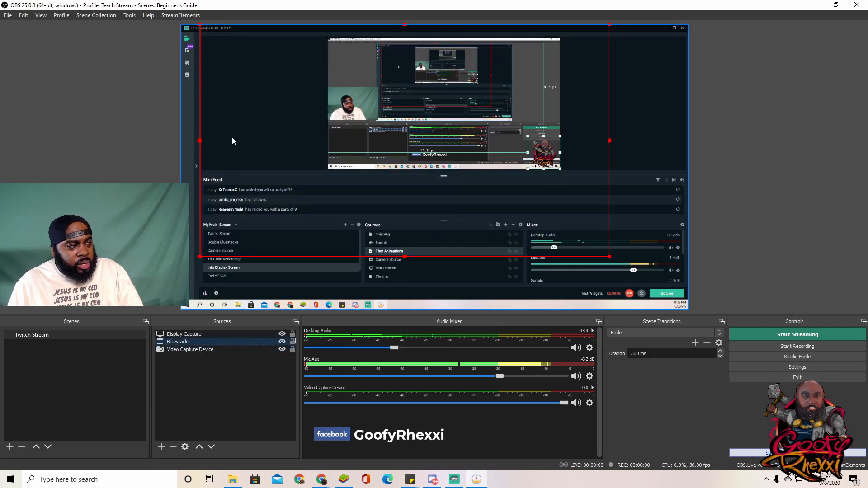
{"action": "left_click_drag", "start_coordinate": [190, 343], "coordinate": [188, 335]}
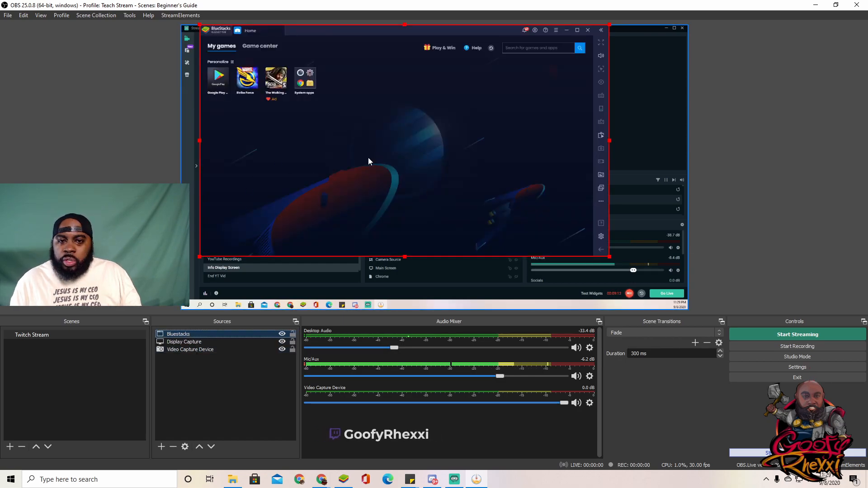
{"action": "left_click_drag", "start_coordinate": [380, 163], "coordinate": [409, 177]}
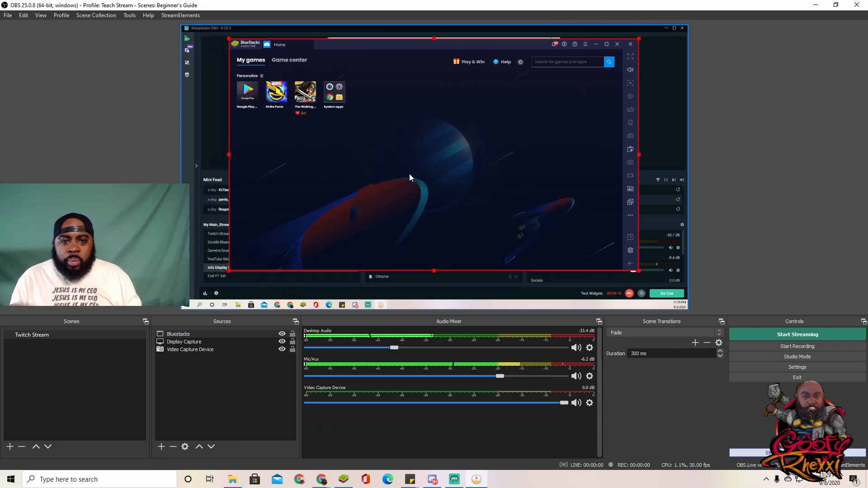
{"action": "left_click_drag", "start_coordinate": [461, 149], "coordinate": [516, 144]}
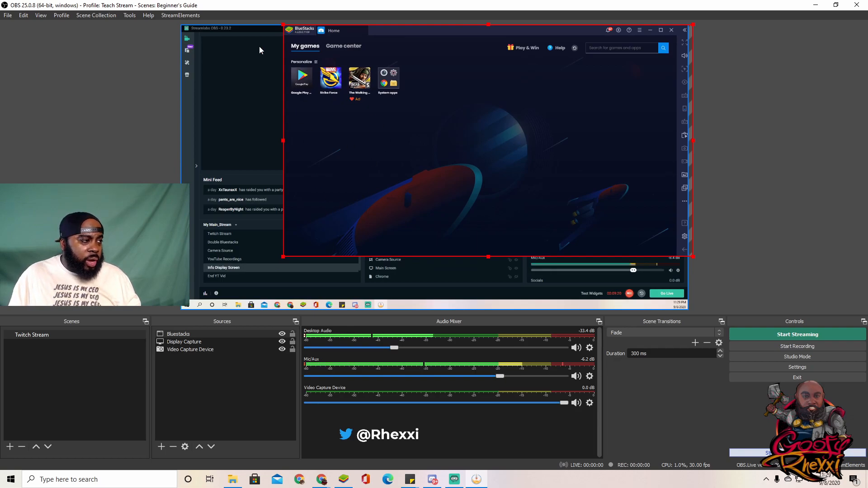
- Fit the Bluestacks capture to the full canvas
{"action": "right_click", "coordinate": [524, 163]}
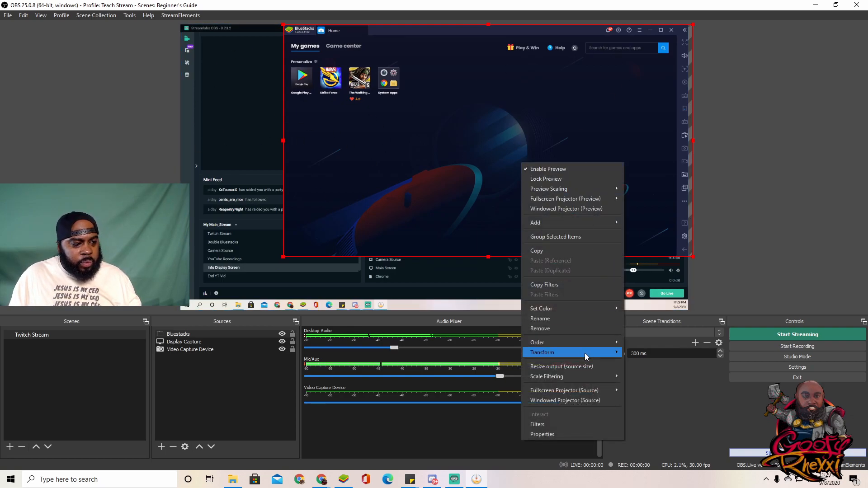
{"action": "mouse_move", "coordinate": [621, 355]}
{"action": "left_click", "coordinate": [644, 442]}
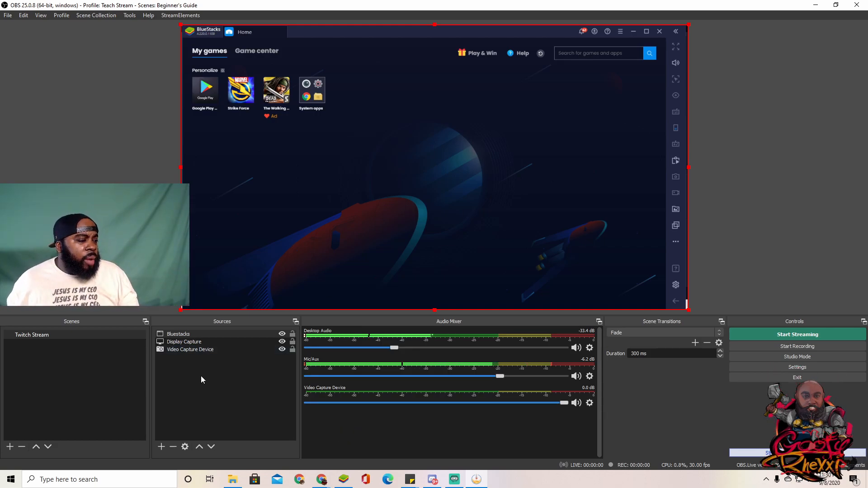
{"action": "left_click", "coordinate": [165, 447]}
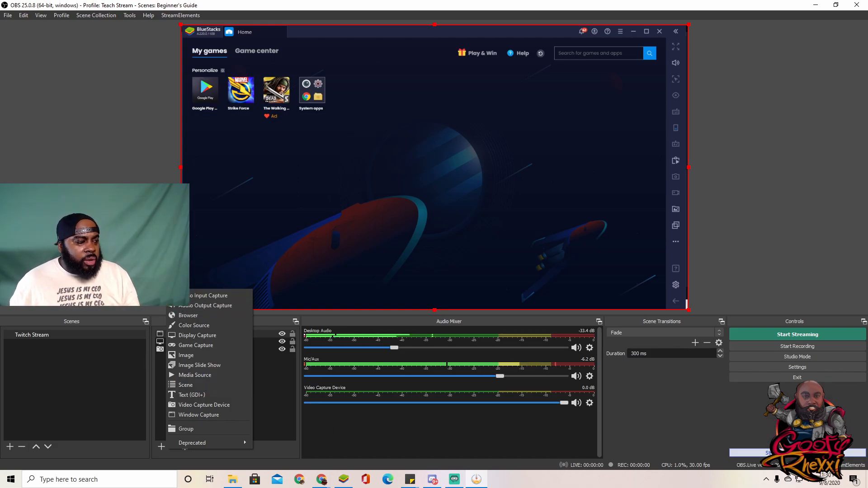
{"action": "left_click", "coordinate": [270, 389]}
- Shrink the Bluestacks capture to roughly half the canvas width and place it over the display capture's lower-right corner
{"action": "left_click", "coordinate": [570, 114]}
{"action": "left_click_drag", "start_coordinate": [689, 25], "coordinate": [455, 166]}
{"action": "left_click_drag", "start_coordinate": [359, 205], "coordinate": [579, 214]}
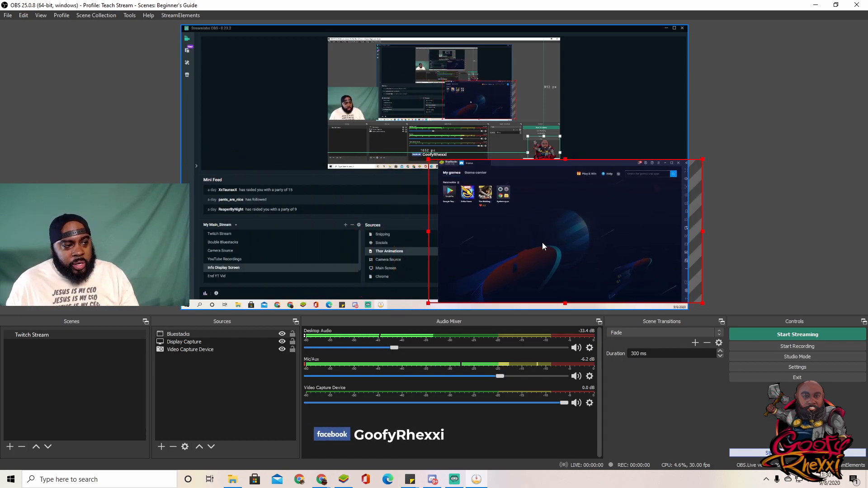
{"action": "mouse_move", "coordinate": [481, 238]}
{"action": "left_mouse_down"}
{"action": "mouse_move", "coordinate": [464, 239]}
{"action": "mouse_move", "coordinate": [472, 242]}
{"action": "left_mouse_up"}
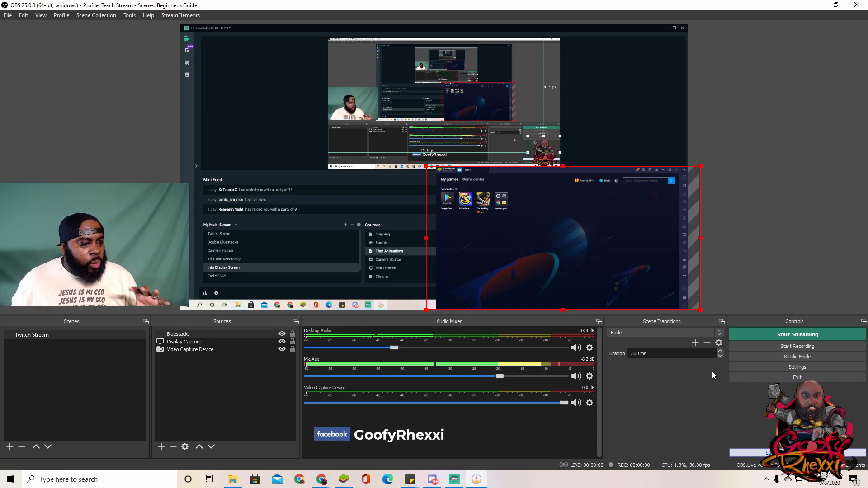
- Open the general program settings
{"action": "left_click", "coordinate": [775, 367]}
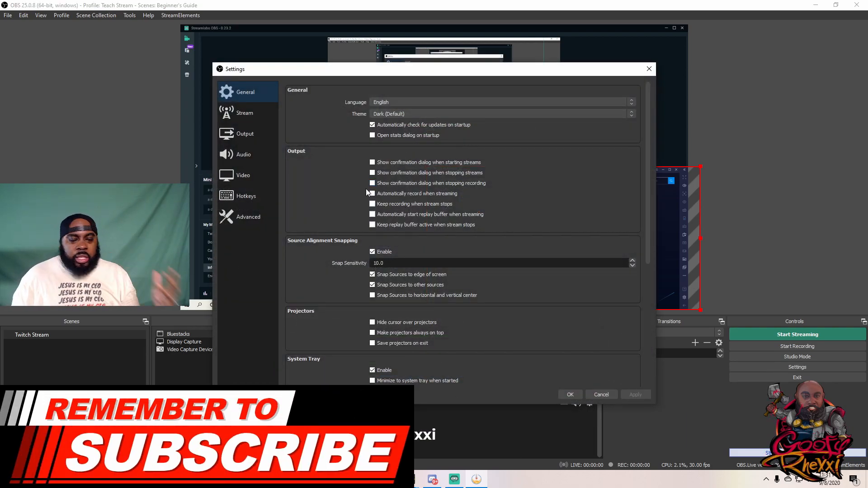
{"action": "left_click_drag", "start_coordinate": [393, 74], "coordinate": [423, 62]}
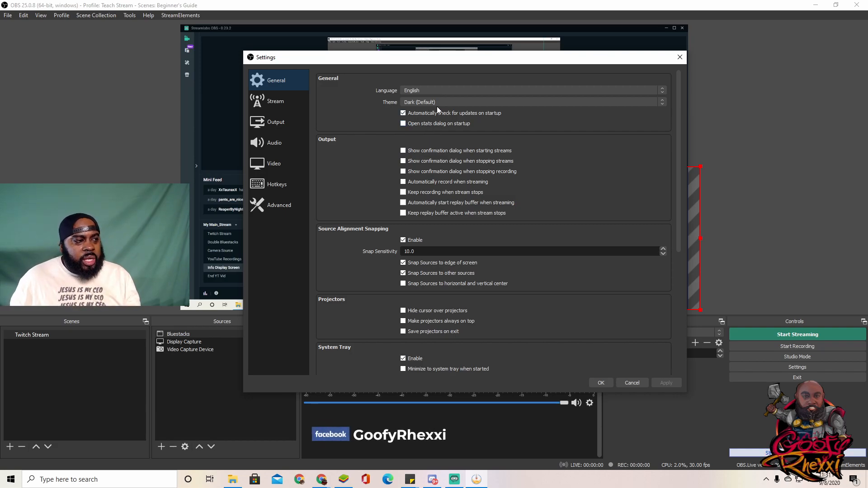
- Try out the System and Acri interface themes and restore Dark (Default)
{"action": "left_click", "coordinate": [451, 103]}
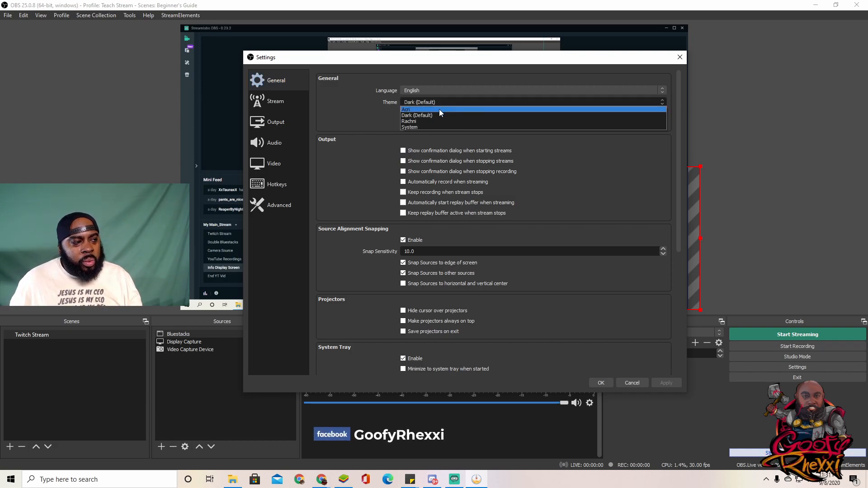
{"action": "left_click", "coordinate": [419, 127]}
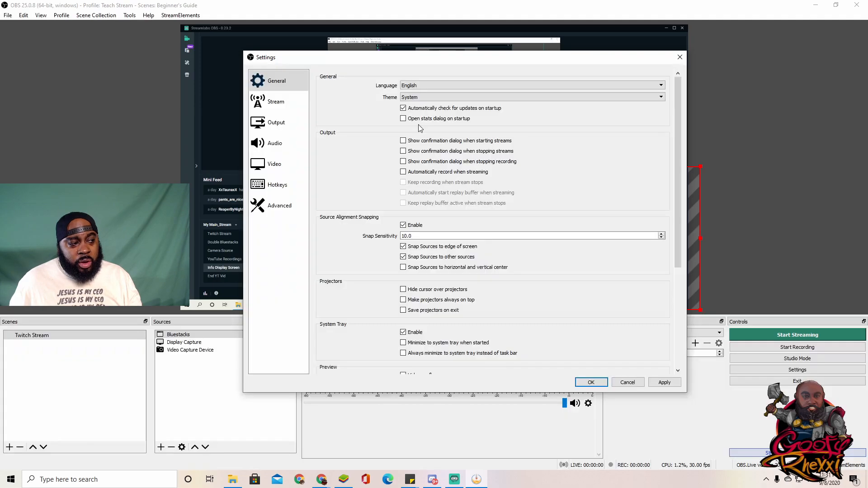
{"action": "left_click", "coordinate": [451, 97]}
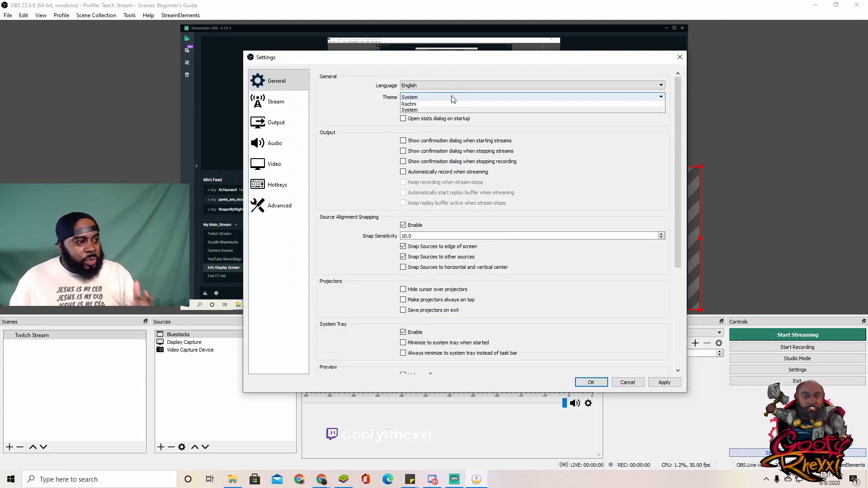
{"action": "left_click", "coordinate": [435, 111]}
{"action": "left_click", "coordinate": [438, 105]}
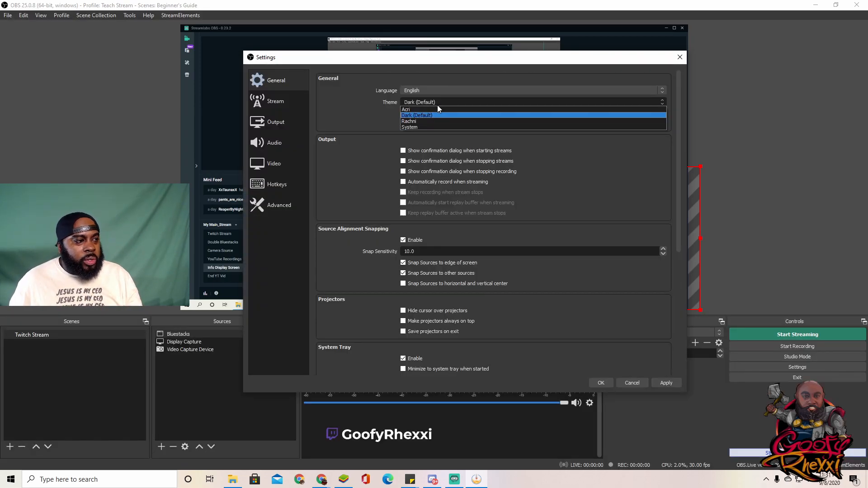
{"action": "left_click", "coordinate": [432, 108]}
{"action": "left_click", "coordinate": [438, 108]}
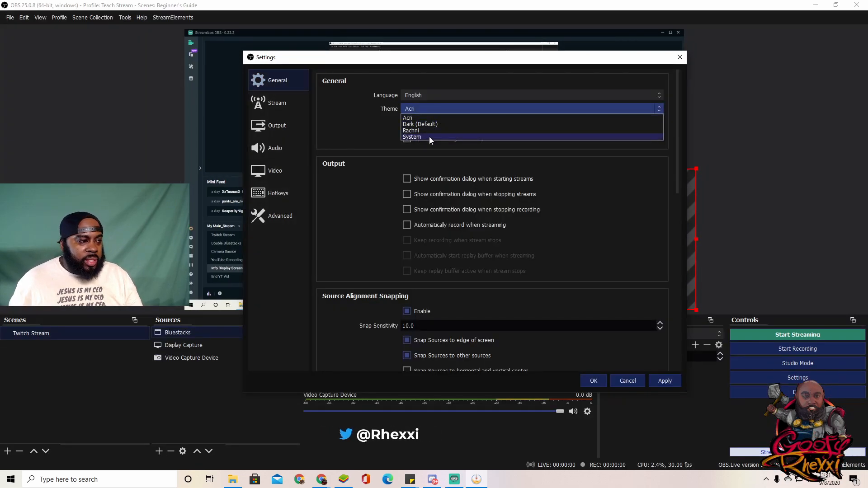
{"action": "left_click", "coordinate": [432, 124]}
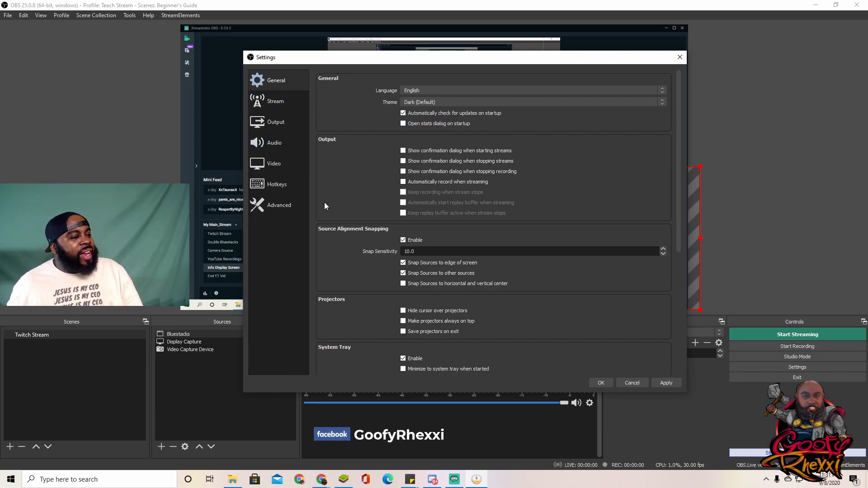
- Set the output mode to Advanced and check the streaming service choice, keeping Twitch
{"action": "left_click", "coordinate": [280, 119]}
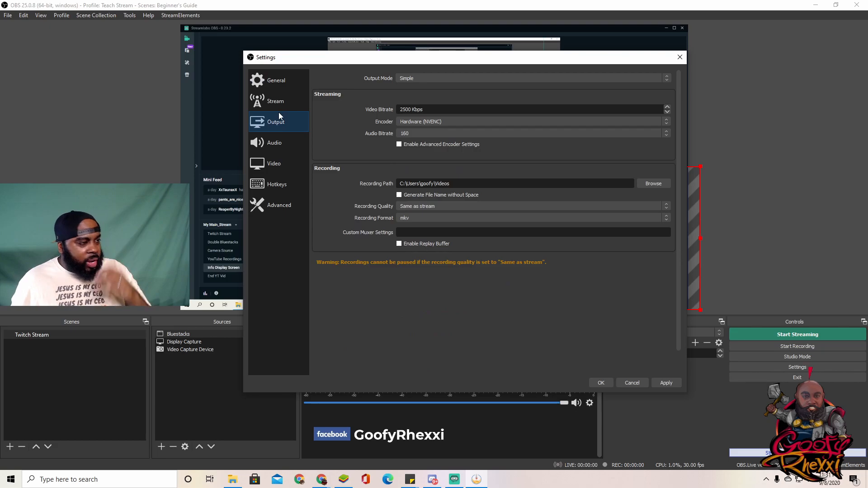
{"action": "left_click", "coordinate": [432, 78]}
{"action": "left_click", "coordinate": [435, 91]}
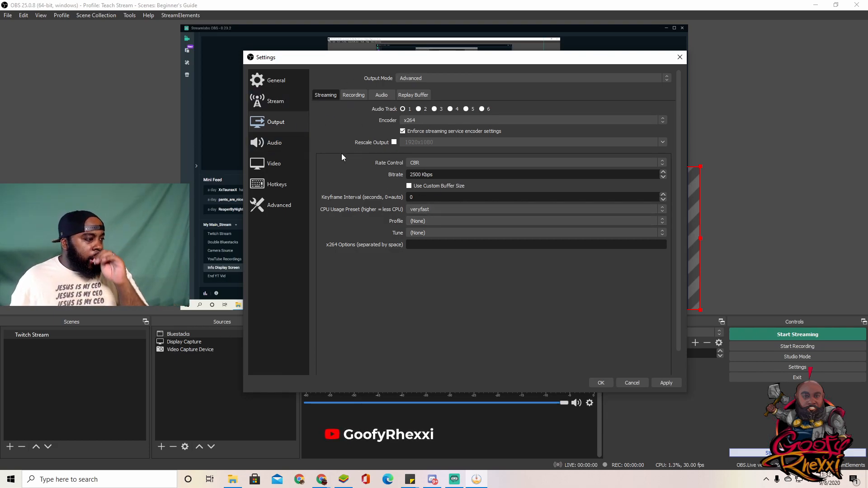
{"action": "left_click", "coordinate": [273, 100]}
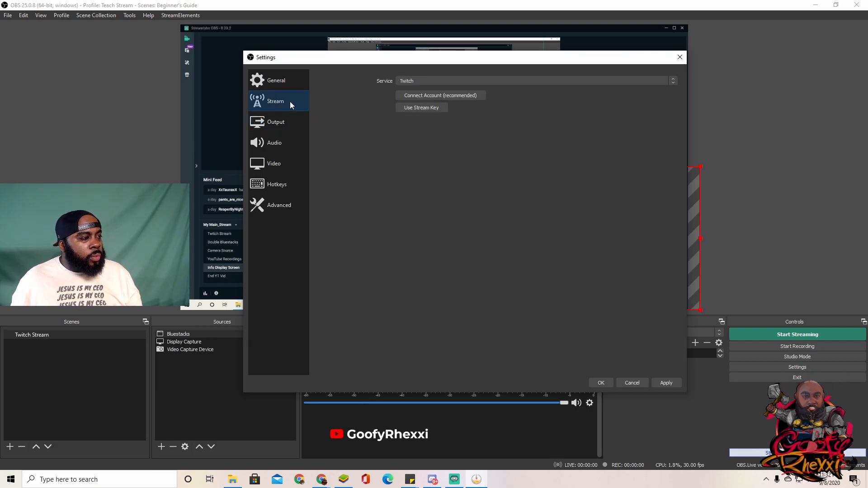
{"action": "left_click", "coordinate": [443, 82]}
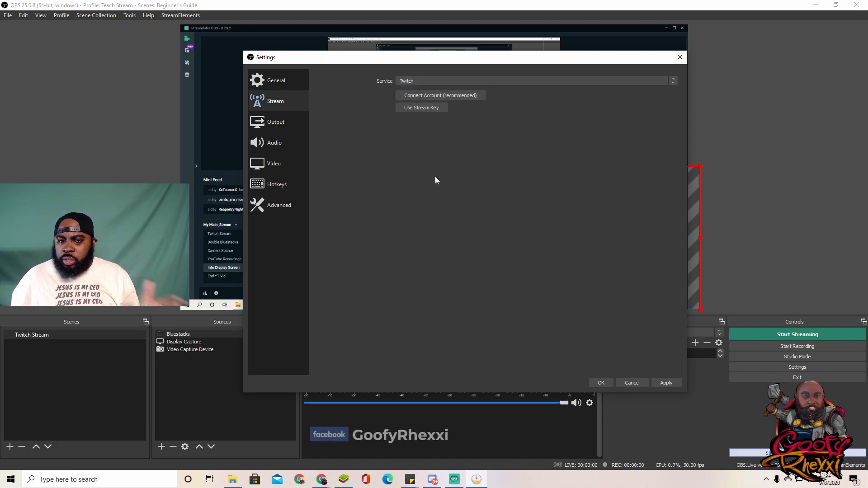
- Set the streaming output encoder to NVIDIA NVENC H.264 (new) and turn off enforcement of the streaming service encoder settings
{"action": "left_click", "coordinate": [270, 128]}
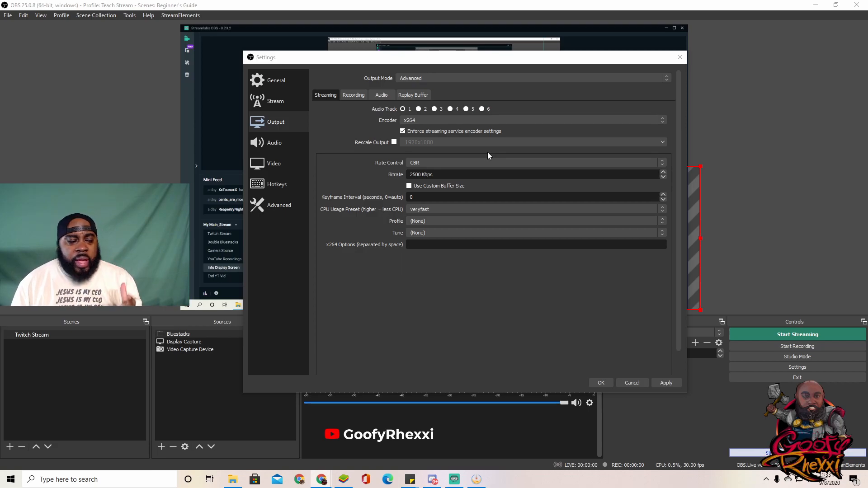
{"action": "left_click", "coordinate": [484, 120]}
{"action": "left_click", "coordinate": [458, 129]}
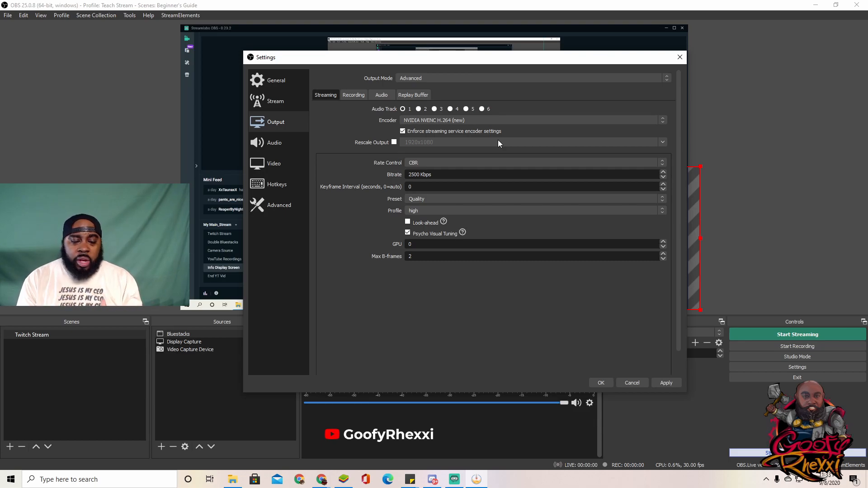
{"action": "left_click", "coordinate": [471, 120]}
{"action": "left_click", "coordinate": [466, 127]}
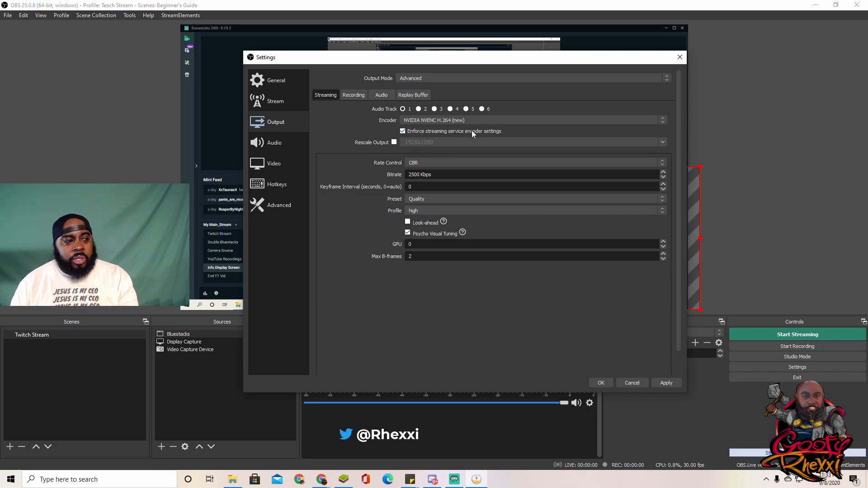
{"action": "left_click", "coordinate": [402, 131]}
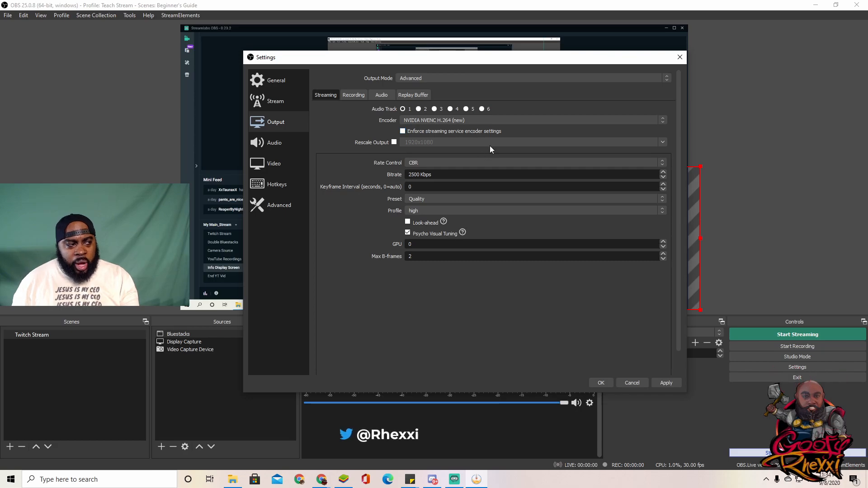
- Try the x264 streaming encoder and restore NVIDIA NVENC H.264 (new)
{"action": "left_click", "coordinate": [482, 122]}
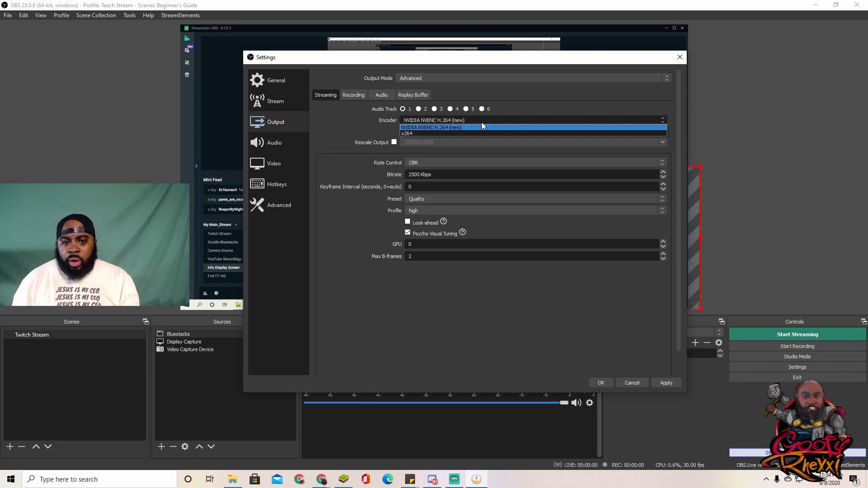
{"action": "left_click", "coordinate": [445, 132]}
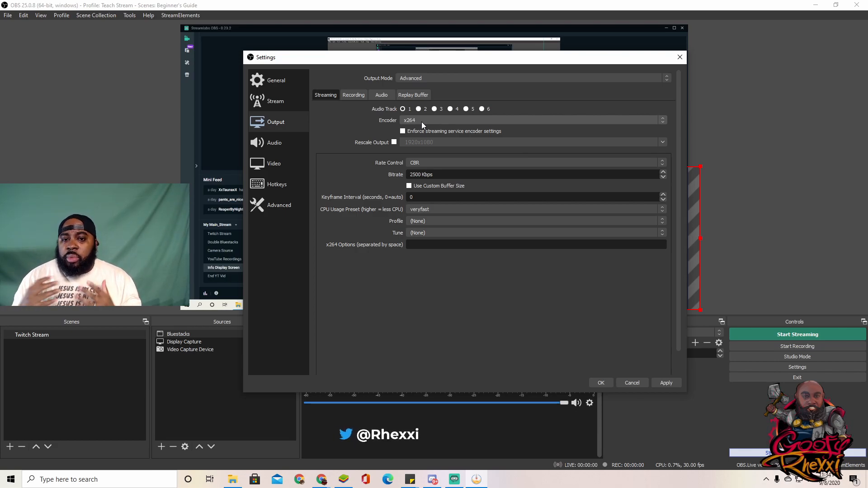
{"action": "left_click", "coordinate": [428, 121]}
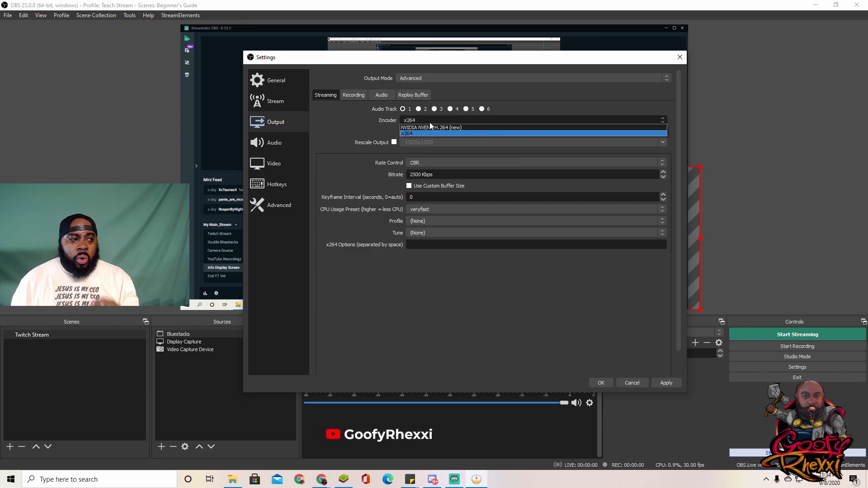
{"action": "left_click", "coordinate": [429, 127]}
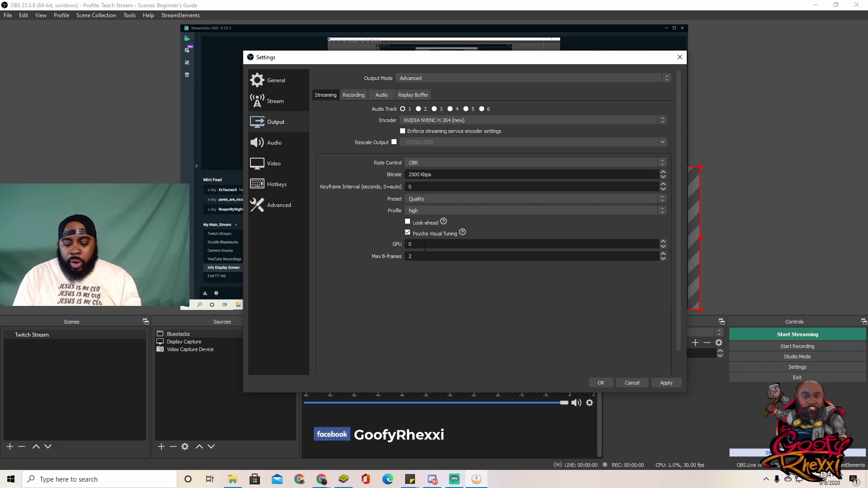
- Set the streaming bitrate to 6000 Kbps and the keyframe interval to 2 seconds
{"action": "key", "text": "BackSpace"}
{"action": "key", "text": "BackSpace"}
{"action": "key", "text": "BackSpace"}
{"action": "type", "text": "6000"}
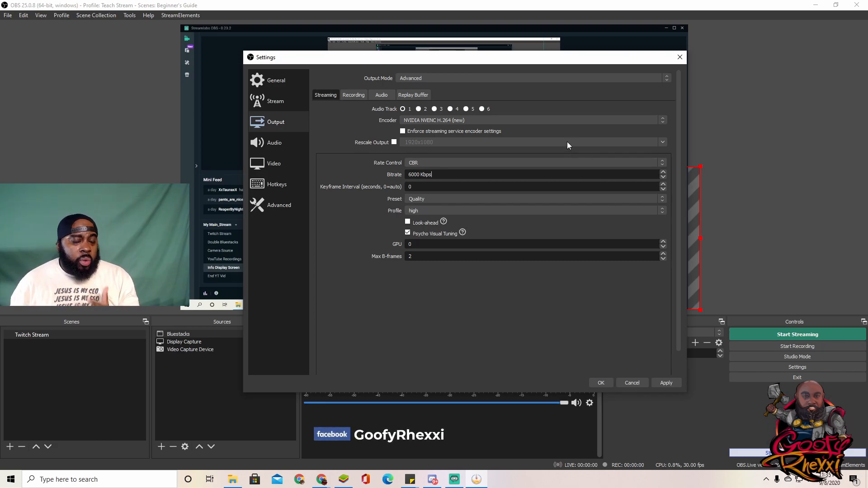
{"action": "double_click", "coordinate": [422, 187]}
{"action": "type", "text": "2"}
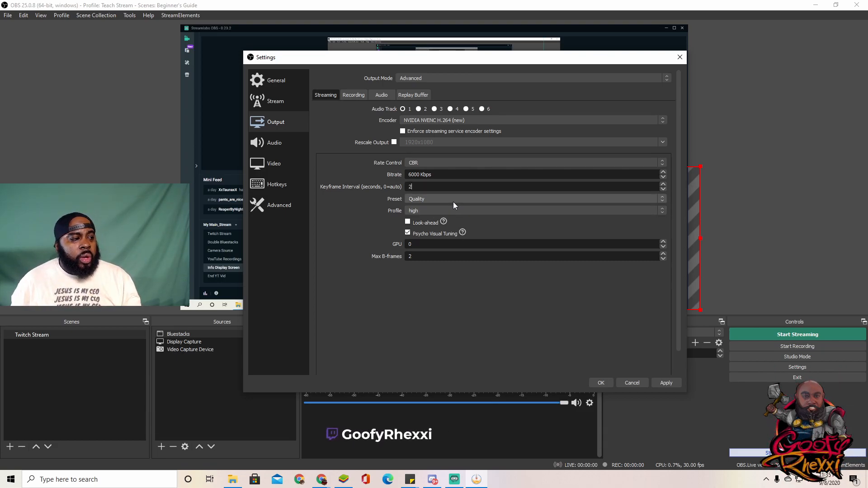
- Try the Max Quality and Quality encoder presets, settle on Performance, and enable Look-ahead
{"action": "left_click", "coordinate": [460, 198]}
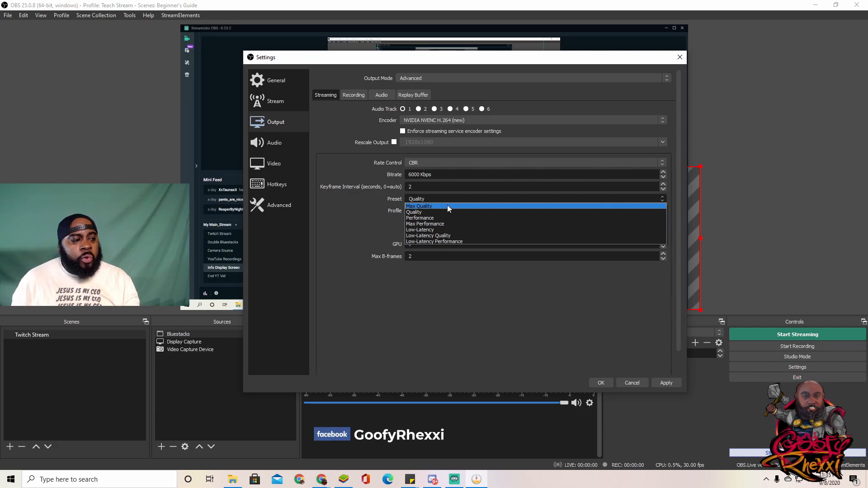
{"action": "left_click", "coordinate": [447, 207]}
{"action": "left_click", "coordinate": [457, 200]}
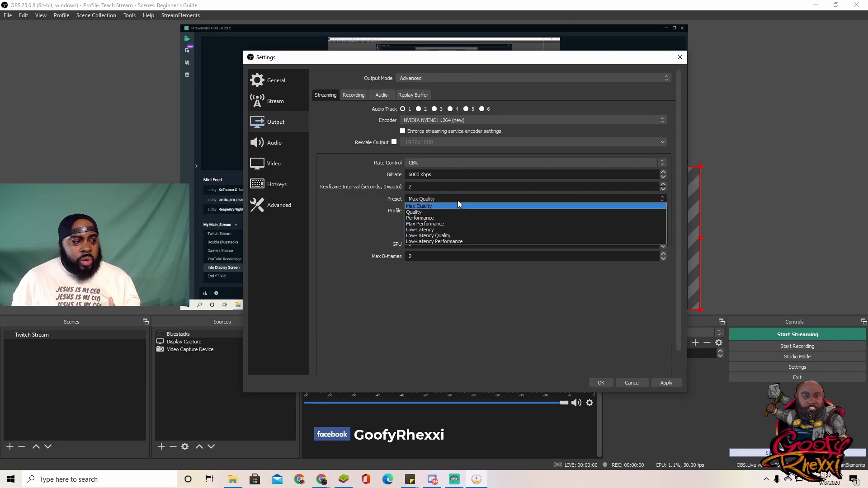
{"action": "left_click", "coordinate": [432, 210]}
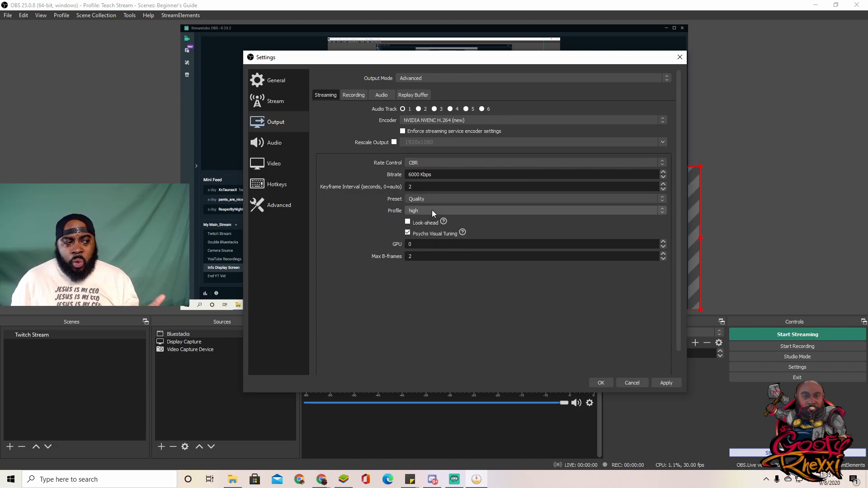
{"action": "left_click", "coordinate": [463, 199]}
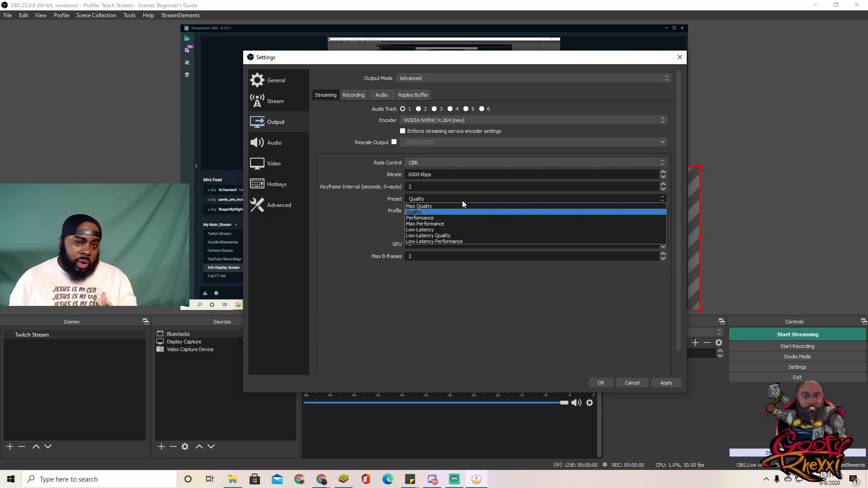
{"action": "left_click", "coordinate": [446, 219]}
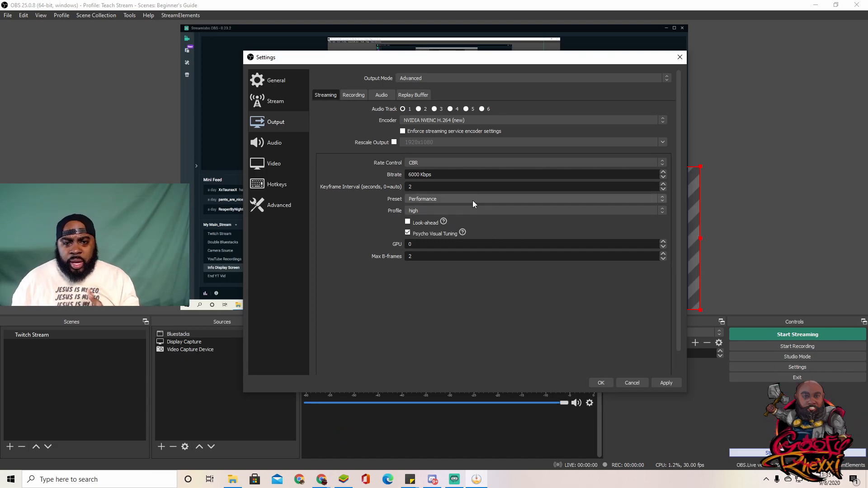
{"action": "left_click", "coordinate": [473, 200]}
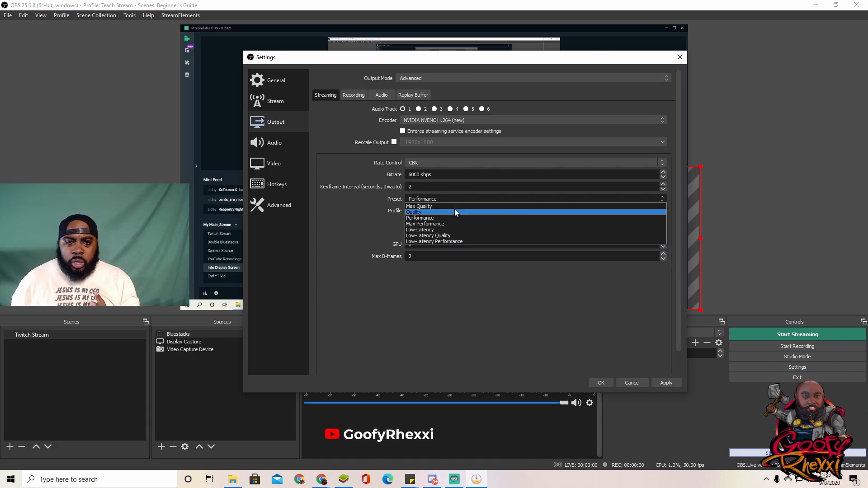
{"action": "left_click", "coordinate": [490, 284]}
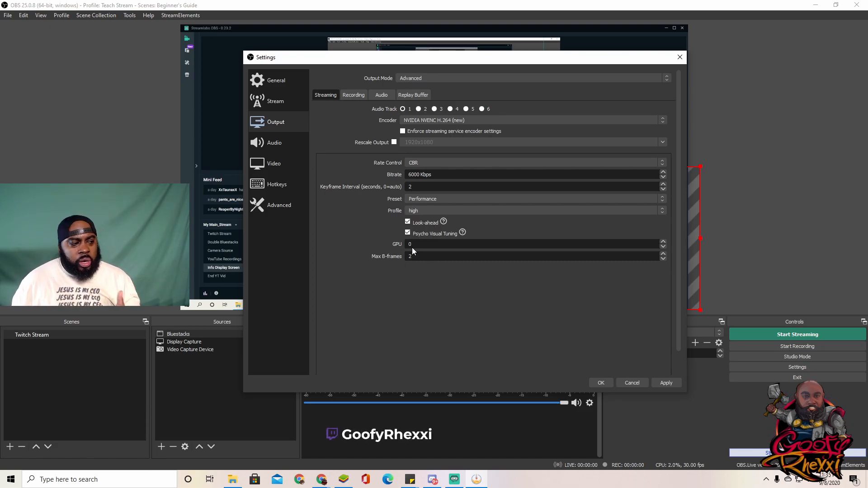
- View the audio settings, and set the output (scaled) resolution in the video settings to 1600x900
{"action": "left_click", "coordinate": [269, 146]}
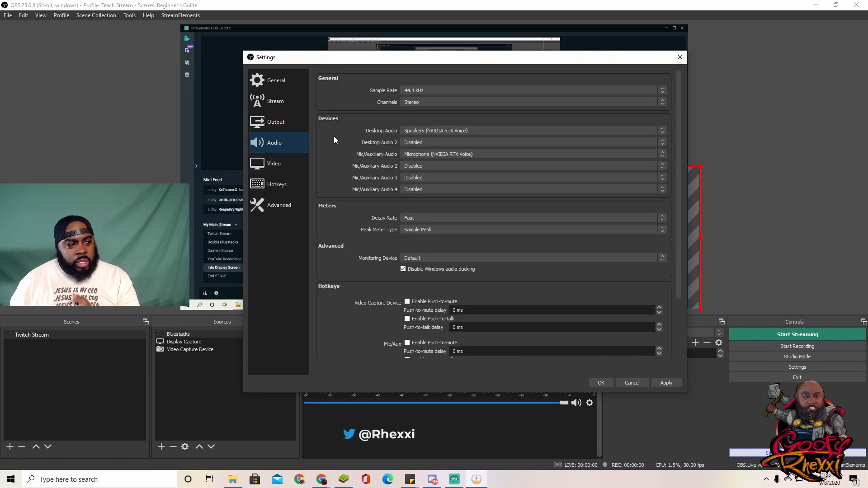
{"action": "left_click", "coordinate": [301, 163]}
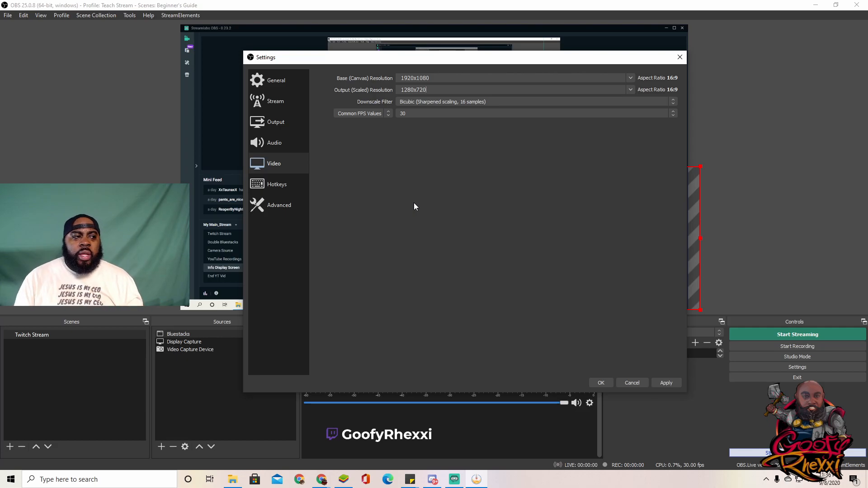
{"action": "double_click", "coordinate": [438, 90]}
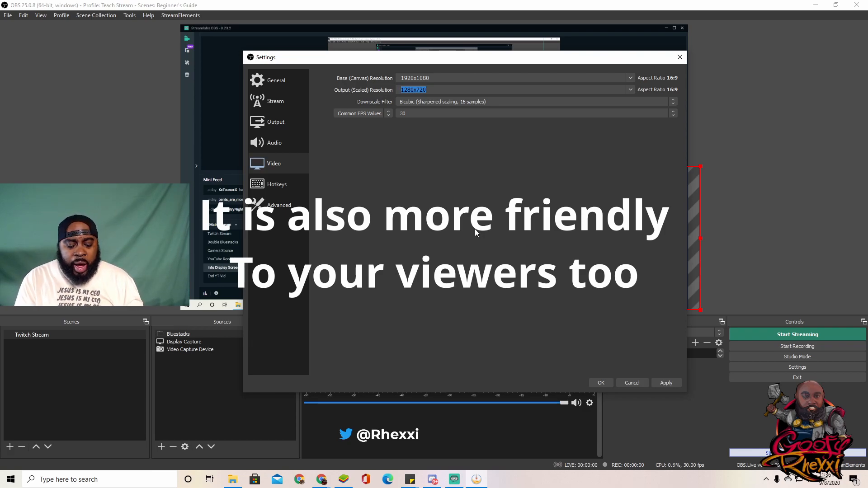
{"action": "type", "text": "160"}
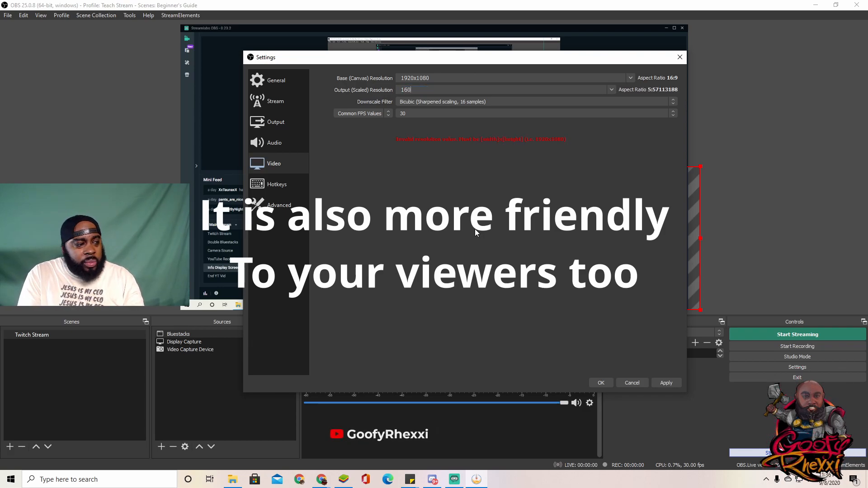
{"action": "type", "text": "0x900"}
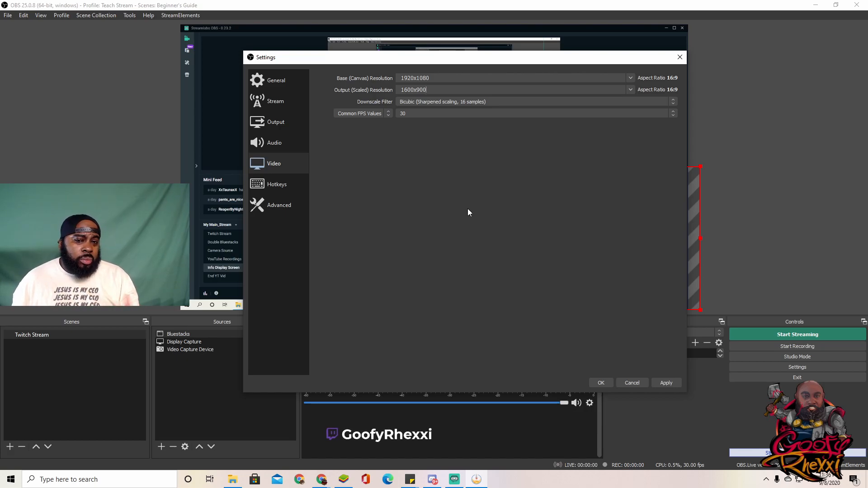
- Set the downscale filter to Lanczos (Sharpened scaling, 36 samples) and the common FPS value to 60
{"action": "left_click", "coordinate": [462, 103]}
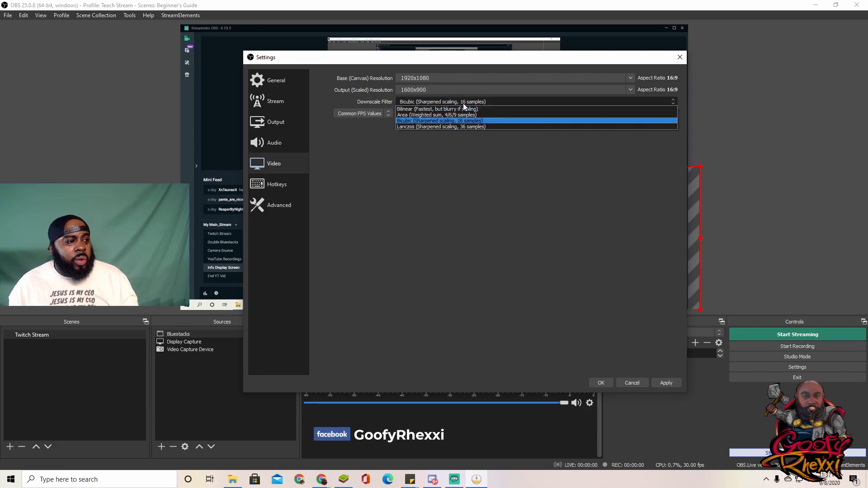
{"action": "left_click", "coordinate": [452, 127]}
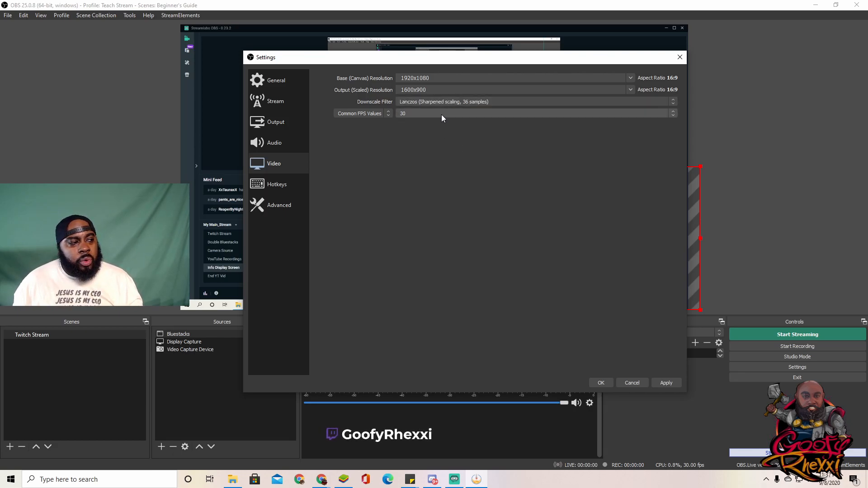
{"action": "left_click", "coordinate": [442, 114]}
{"action": "left_click", "coordinate": [422, 172]}
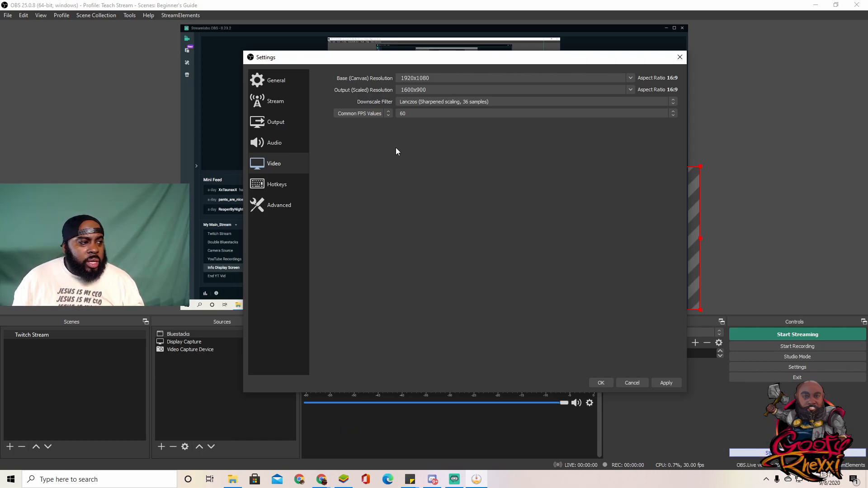
{"action": "left_click", "coordinate": [428, 113]}
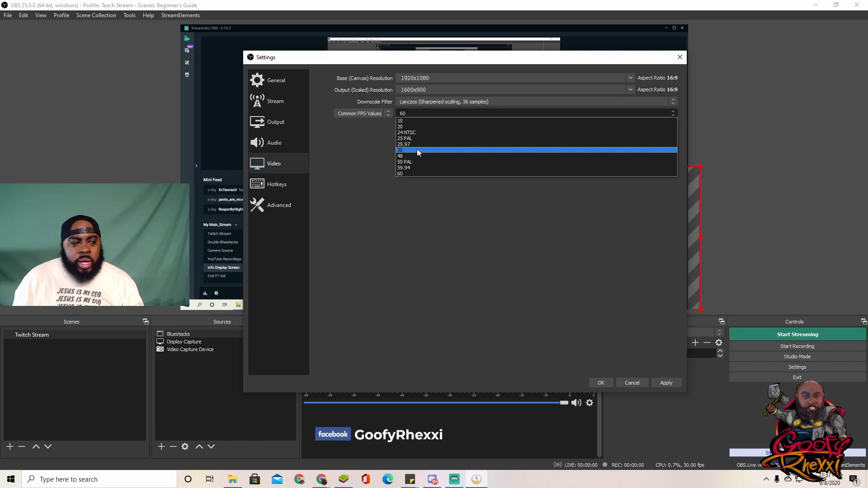
{"action": "left_click", "coordinate": [408, 173]}
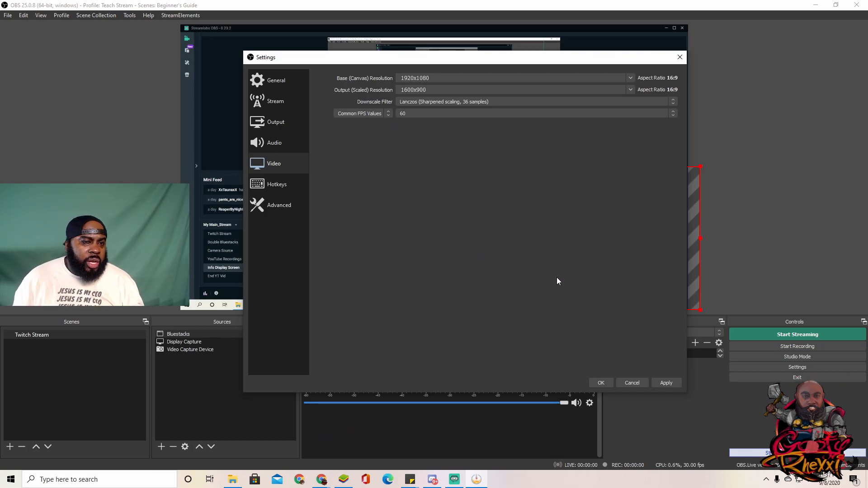
- Look through the hotkey settings and the advanced video settings, checking the available color space choices
{"action": "left_click", "coordinate": [282, 190]}
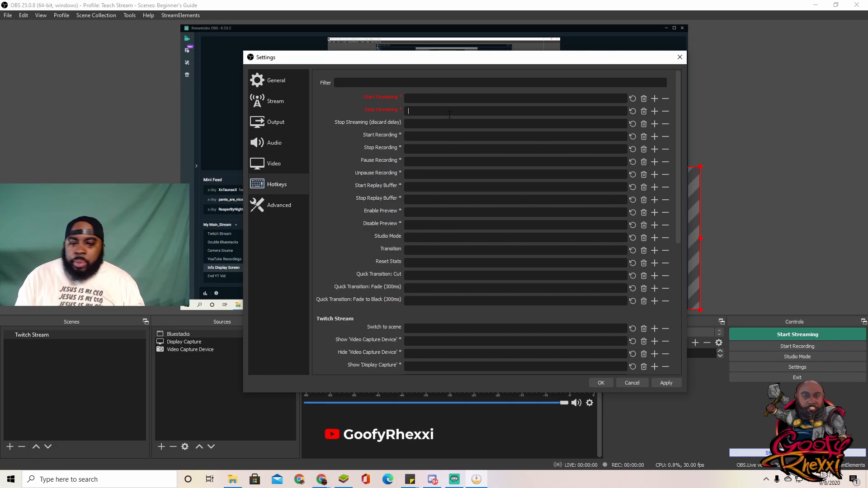
{"action": "left_click", "coordinate": [280, 209]}
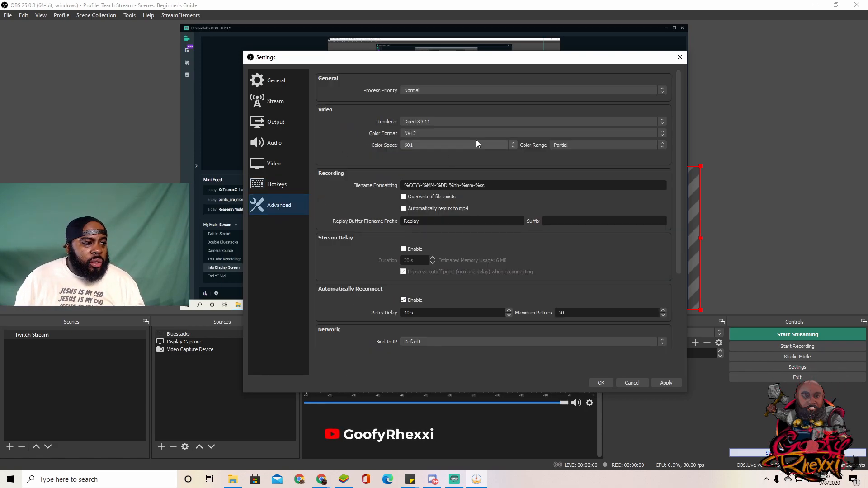
{"action": "left_click", "coordinate": [429, 146]}
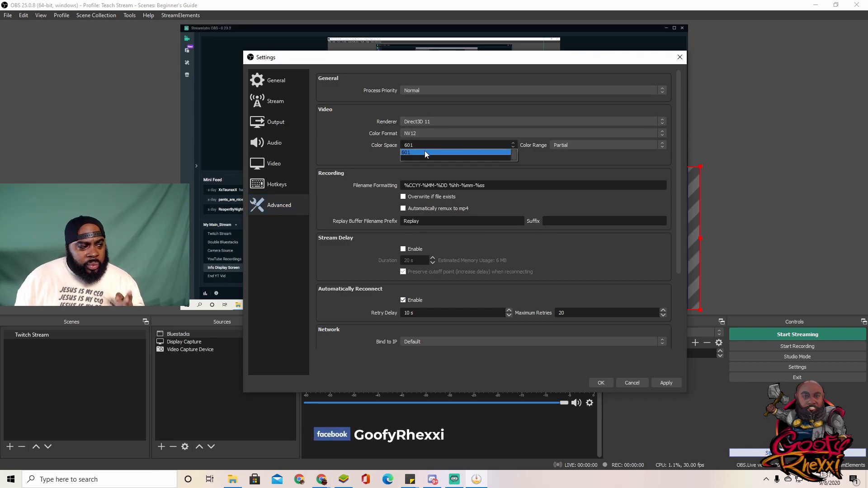
{"action": "left_click", "coordinate": [452, 164]}
{"action": "left_click", "coordinate": [457, 144]}
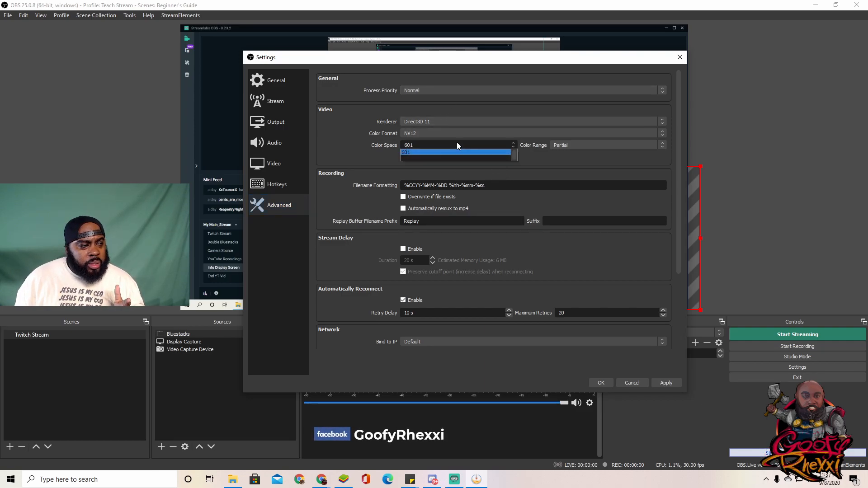
{"action": "left_click", "coordinate": [528, 162]}
{"action": "left_click", "coordinate": [511, 147]}
{"action": "left_click", "coordinate": [546, 166]}
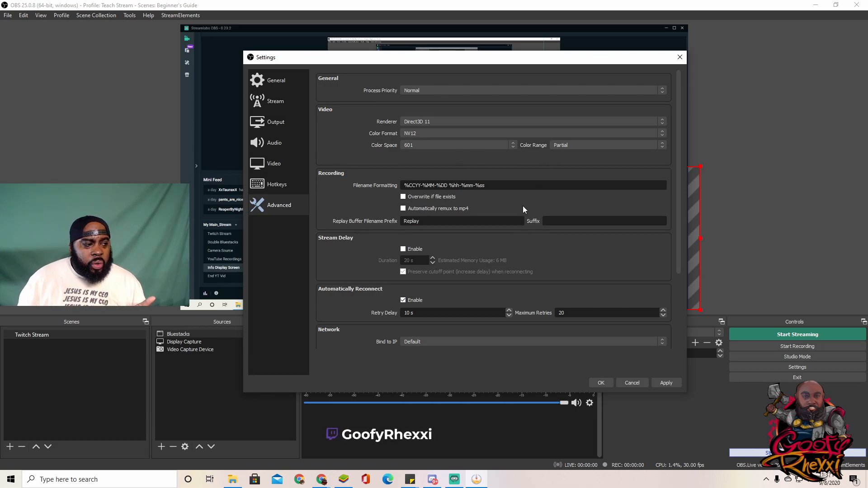
- Set the process priority in the advanced settings to Above Normal
{"action": "left_click", "coordinate": [449, 90]}
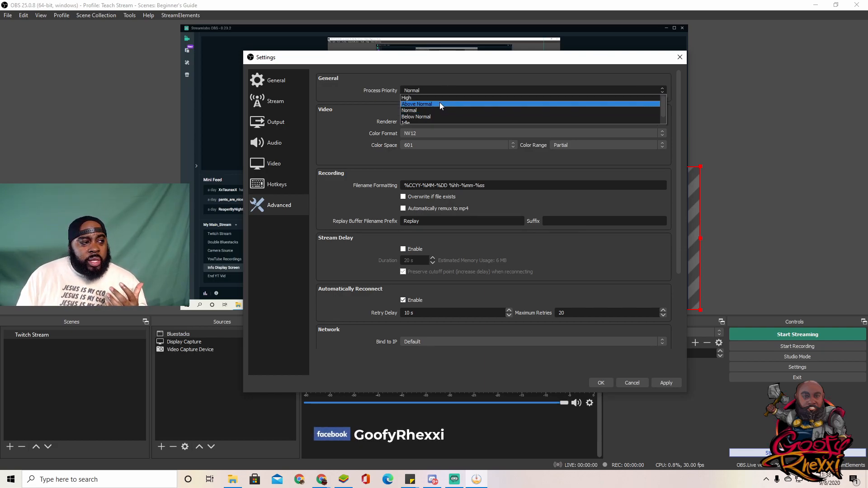
{"action": "left_click", "coordinate": [439, 104]}
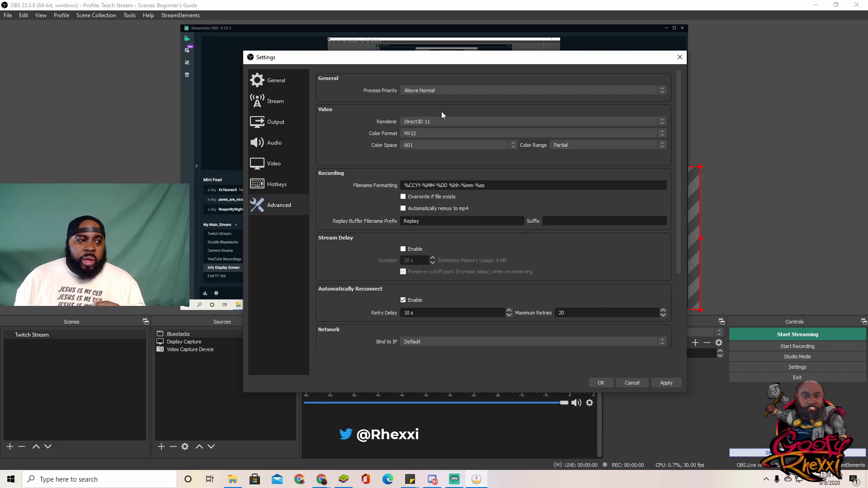
{"action": "left_click", "coordinate": [468, 91]}
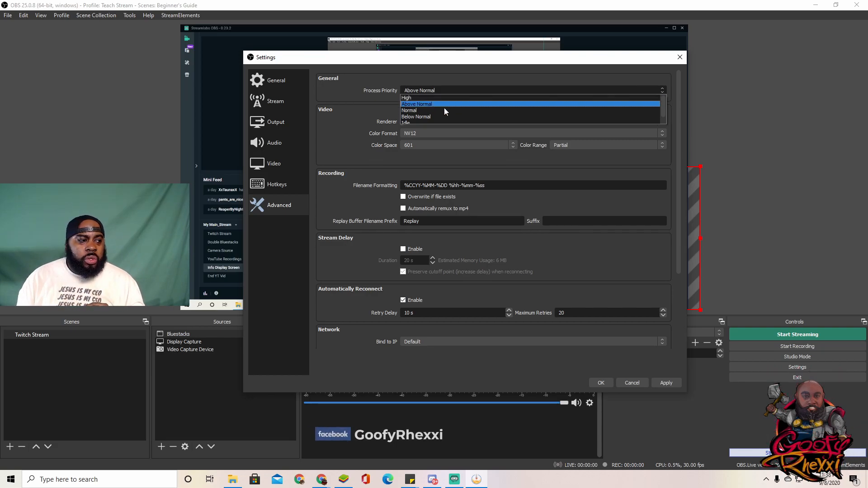
{"action": "left_click", "coordinate": [348, 102]}
- Check the color space and color range options, keeping 601 and Partial
{"action": "left_click", "coordinate": [435, 146]}
{"action": "left_click", "coordinate": [426, 153]}
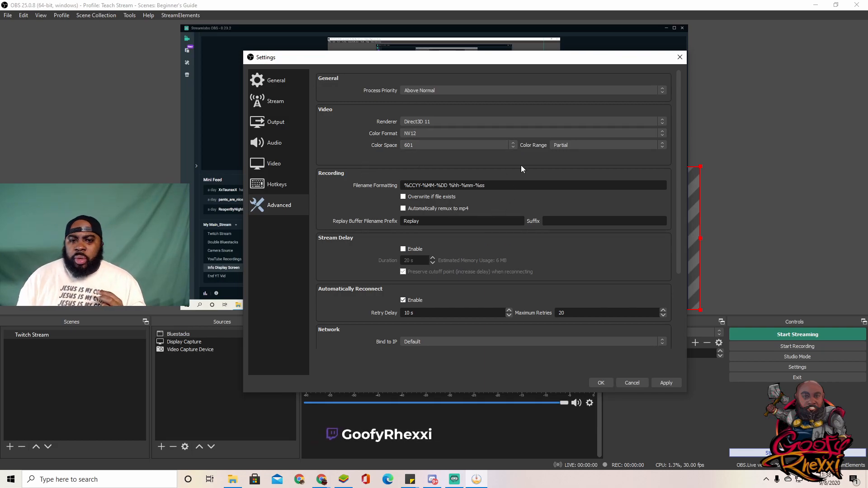
{"action": "left_click", "coordinate": [452, 148]}
{"action": "left_click", "coordinate": [465, 151]}
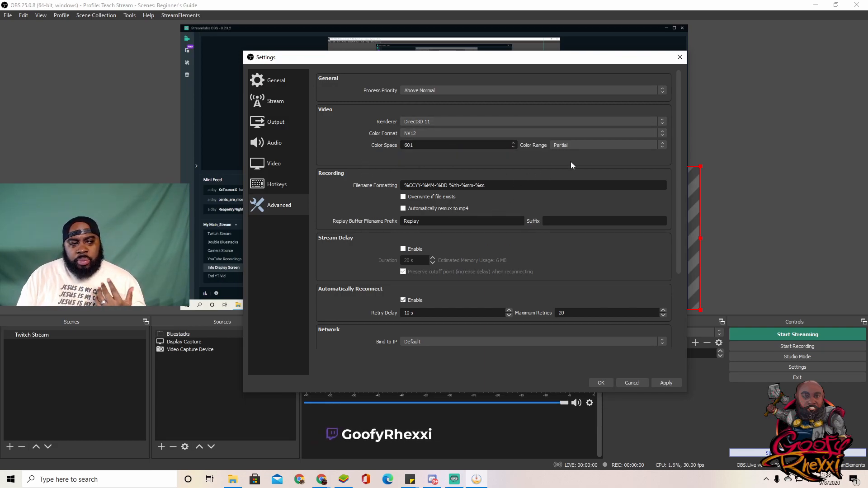
{"action": "left_click", "coordinate": [596, 146]}
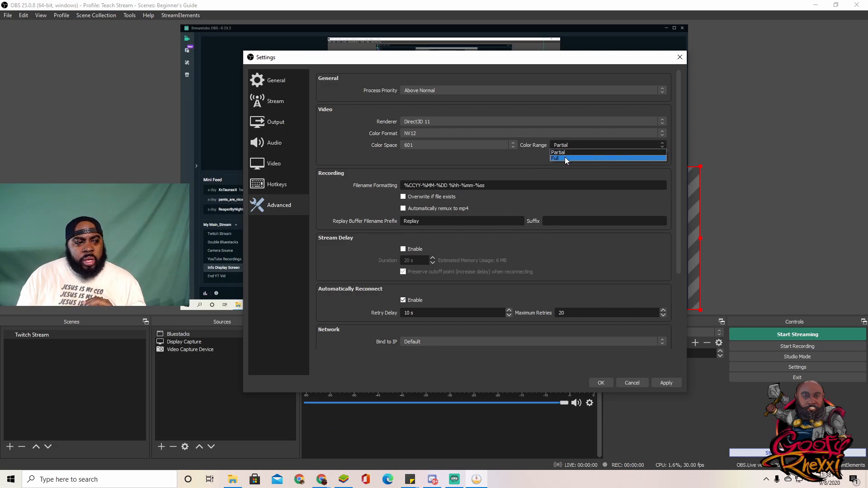
{"action": "left_click", "coordinate": [508, 162]}
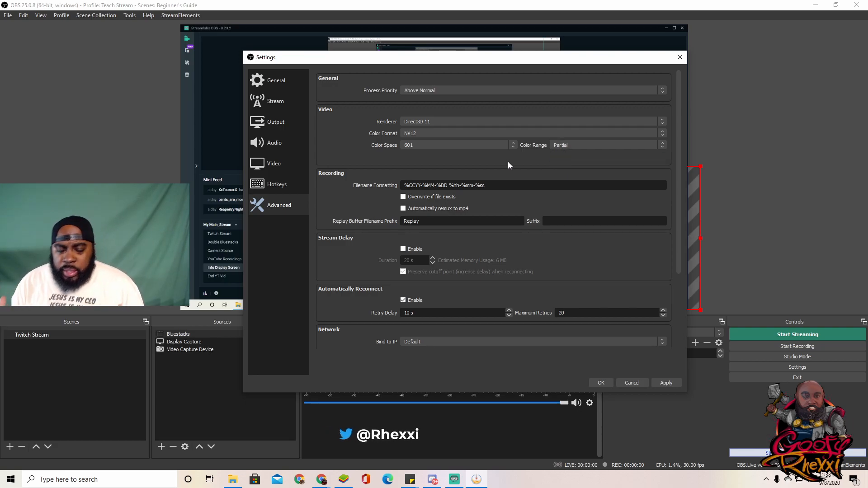